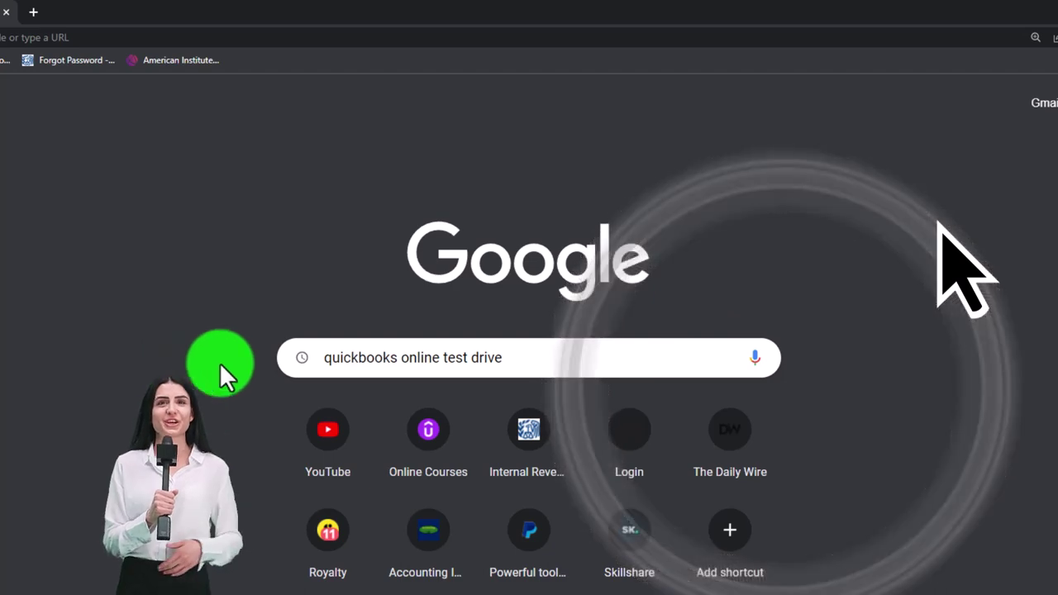
Step: Search Google for "quickbooks online test drive"
key("Return")
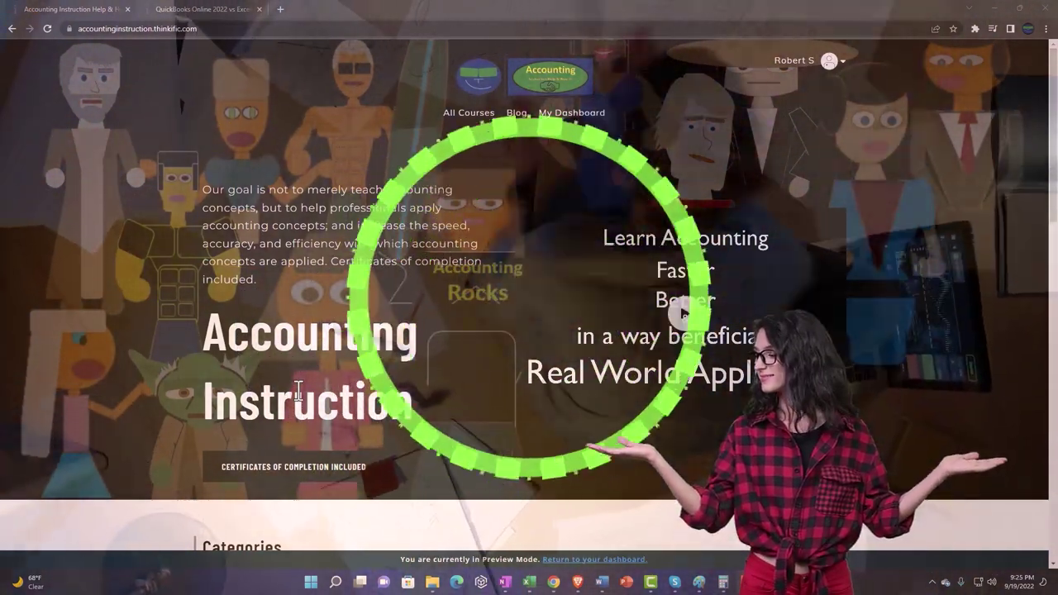
Step: Look through the Accounting Instruction course categories and the OneNote - Getting Started 2022 section of the QuickBooks Online 2022 course
scroll(145, 450, "down", 5)
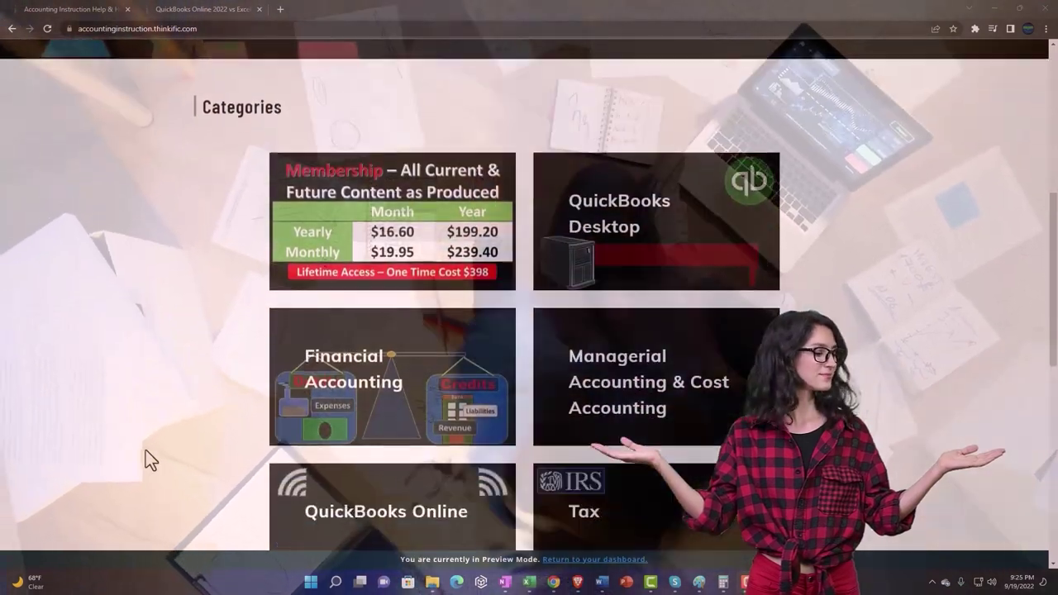
scroll(146, 450, "down", 3)
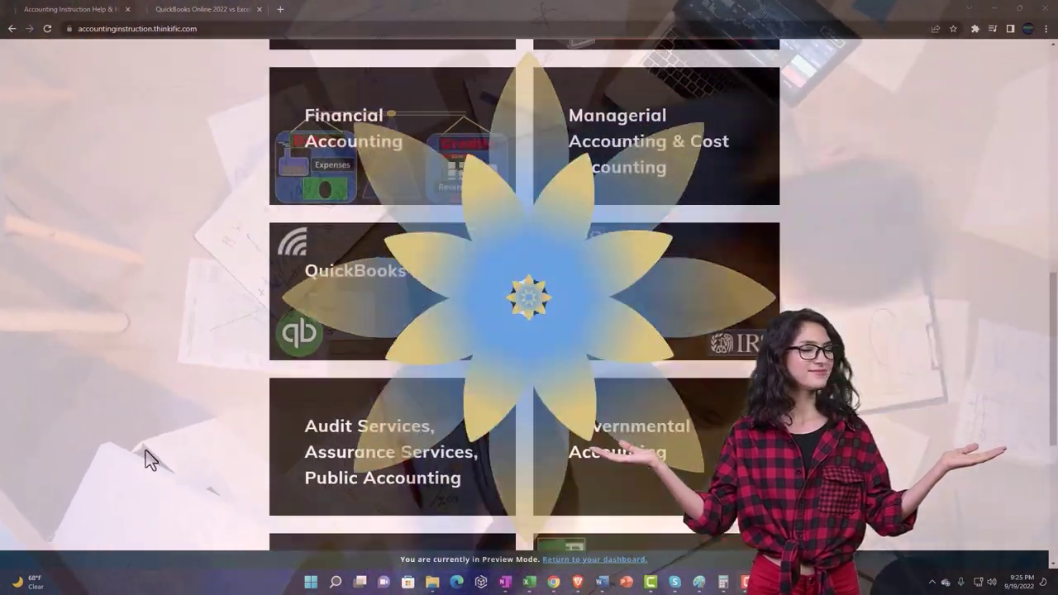
scroll(145, 450, "down", 4)
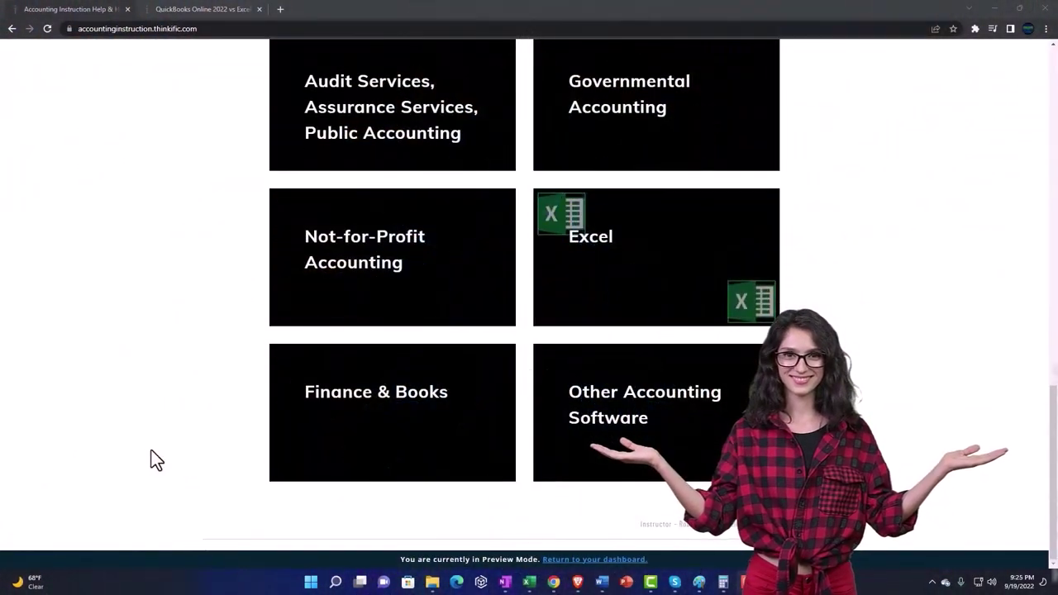
left_click(189, 12)
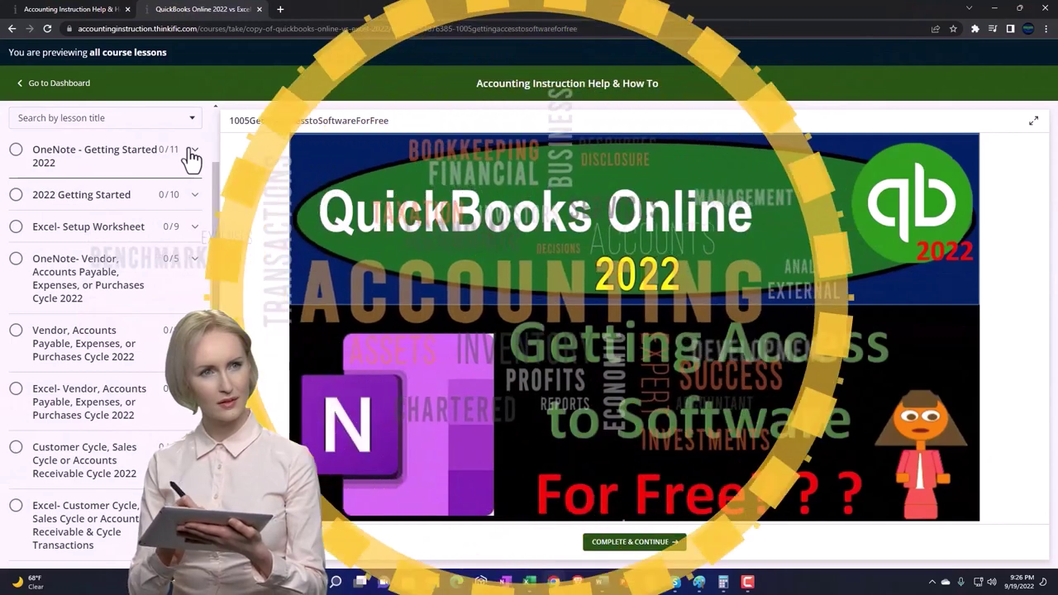
left_click(192, 156)
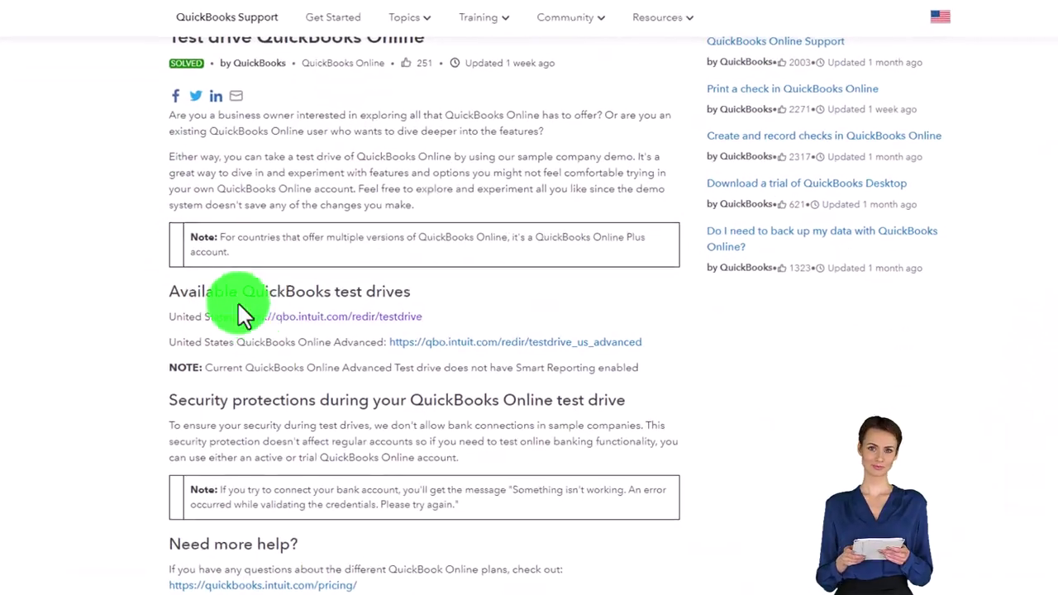
Step: Open the United States QuickBooks Online test drive company from the support article
left_click(263, 333)
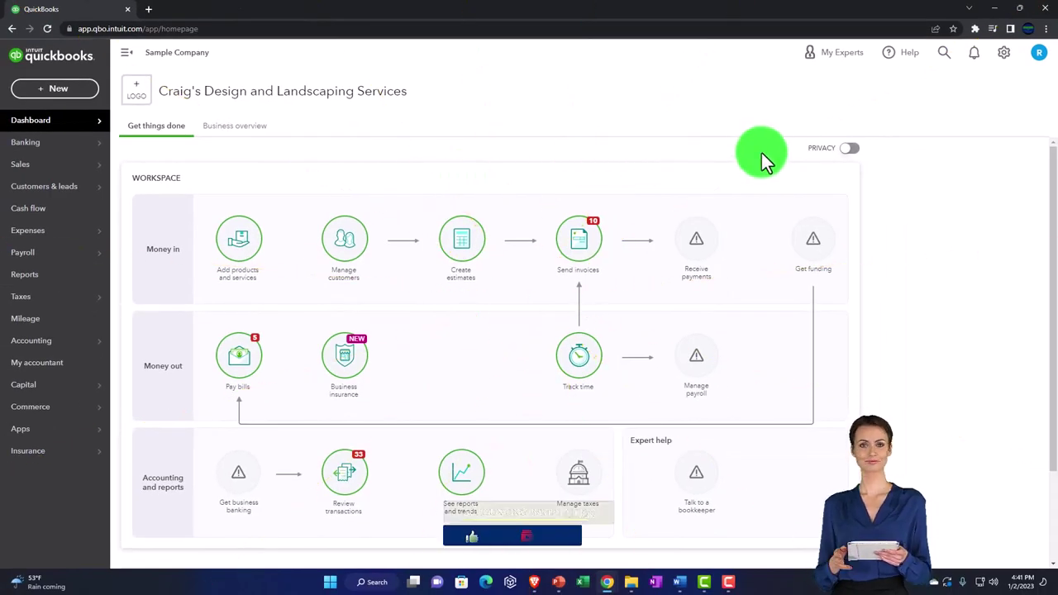
key("ctrl+plus")
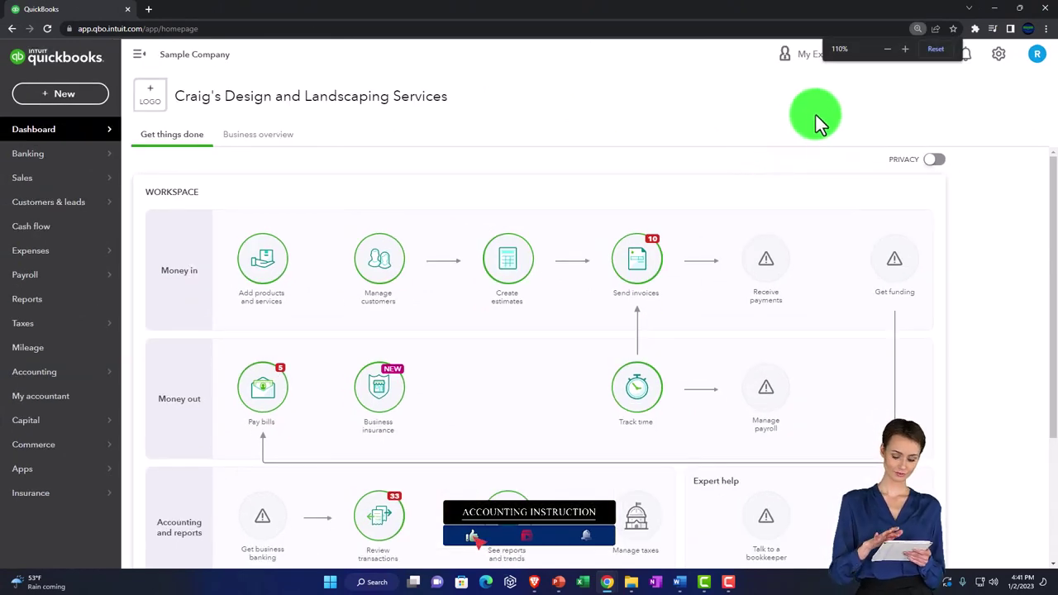
key("ctrl+plus")
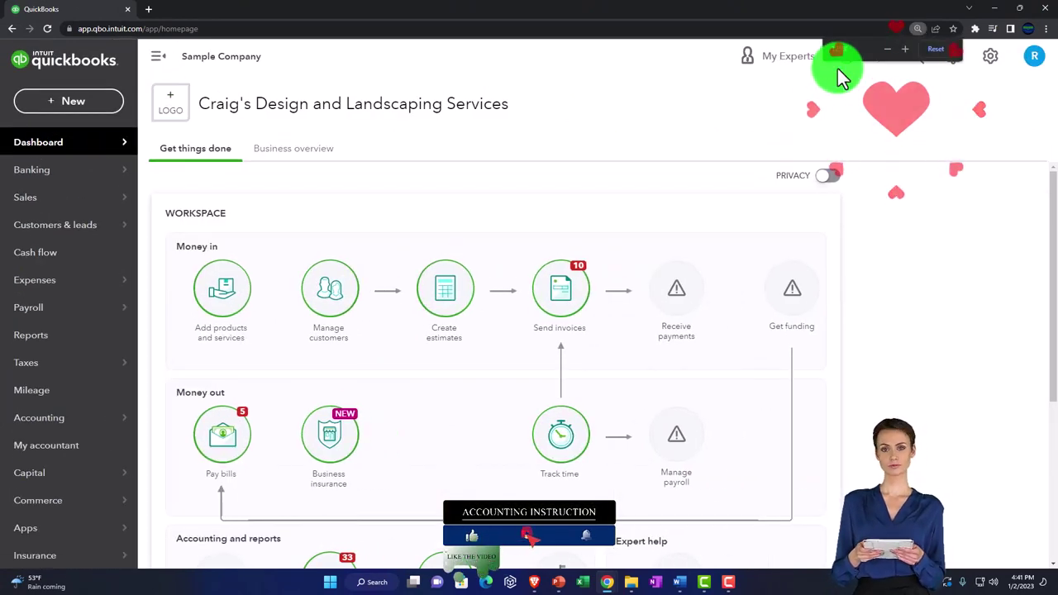
left_click(991, 65)
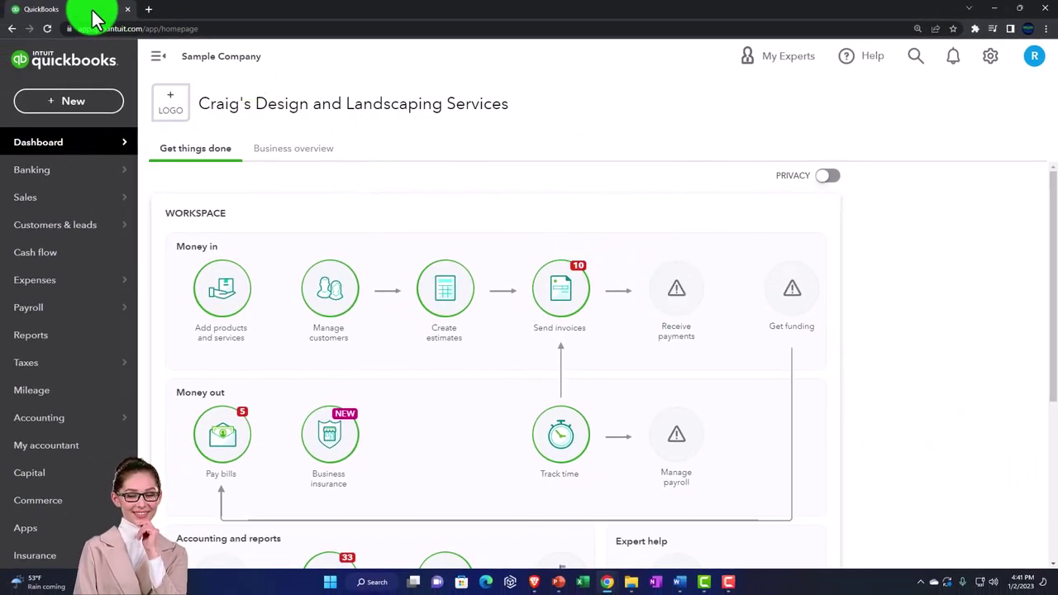
Step: Duplicate the QuickBooks browser tab twice so the sample company is open in three tabs
right_click(100, 20)
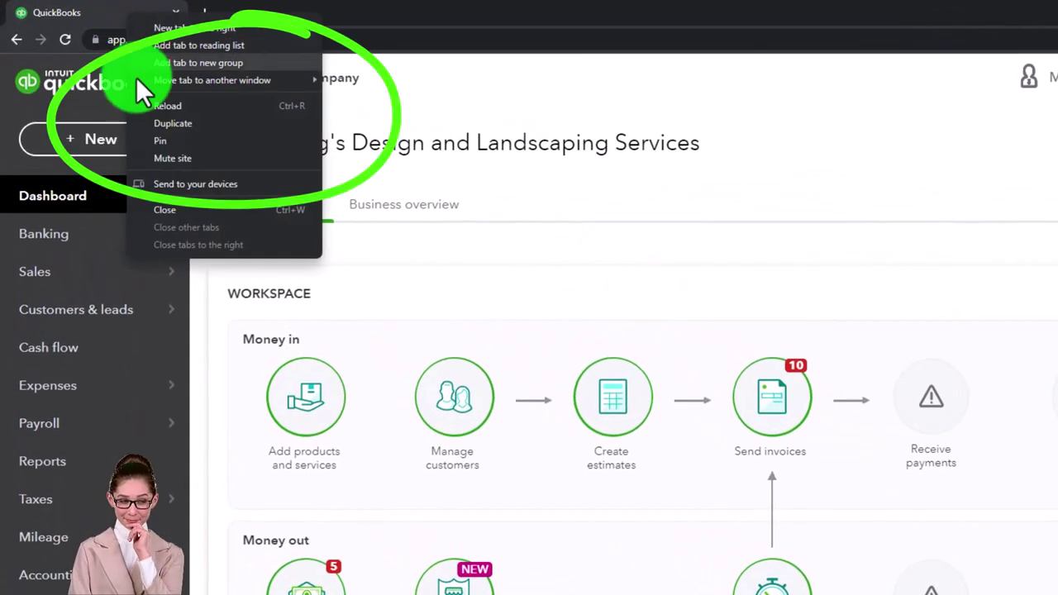
left_click(205, 125)
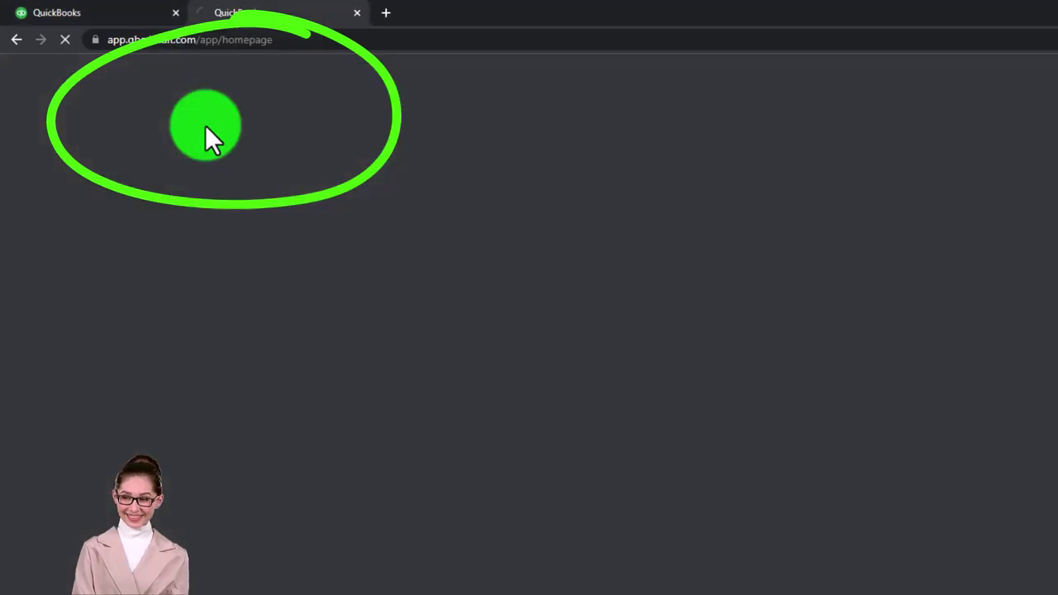
right_click(281, 15)
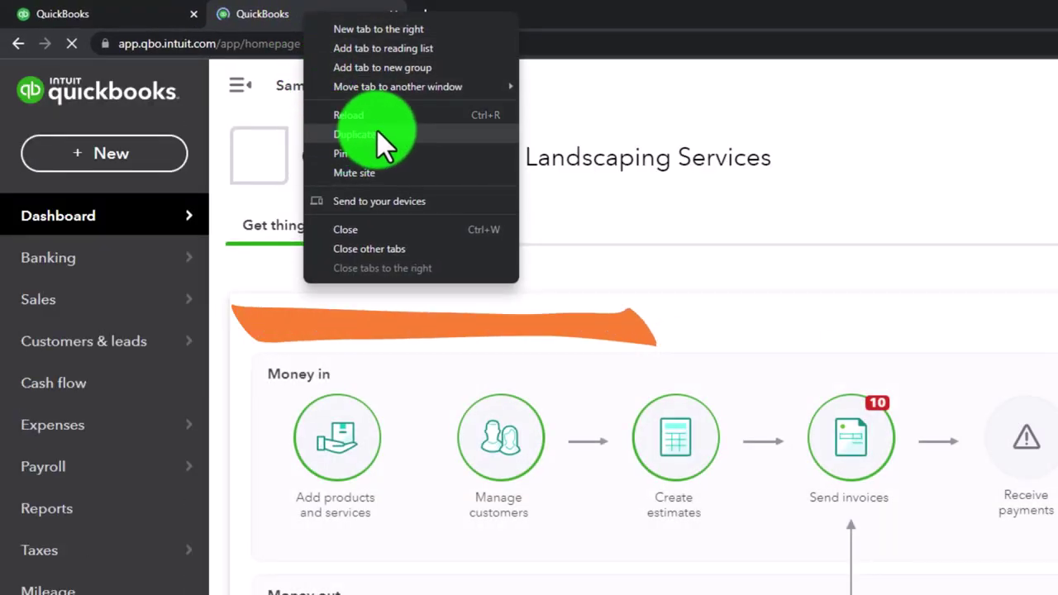
left_click(377, 133)
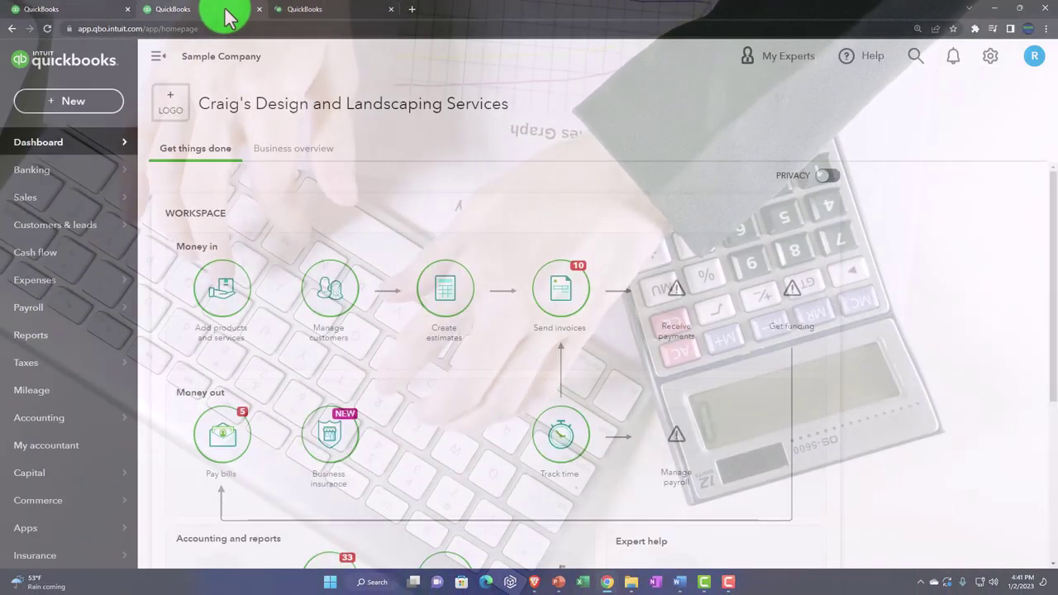
Step: Open the Balance Sheet report in the second tab and the Profit and Loss report in the third tab
left_click(49, 338)
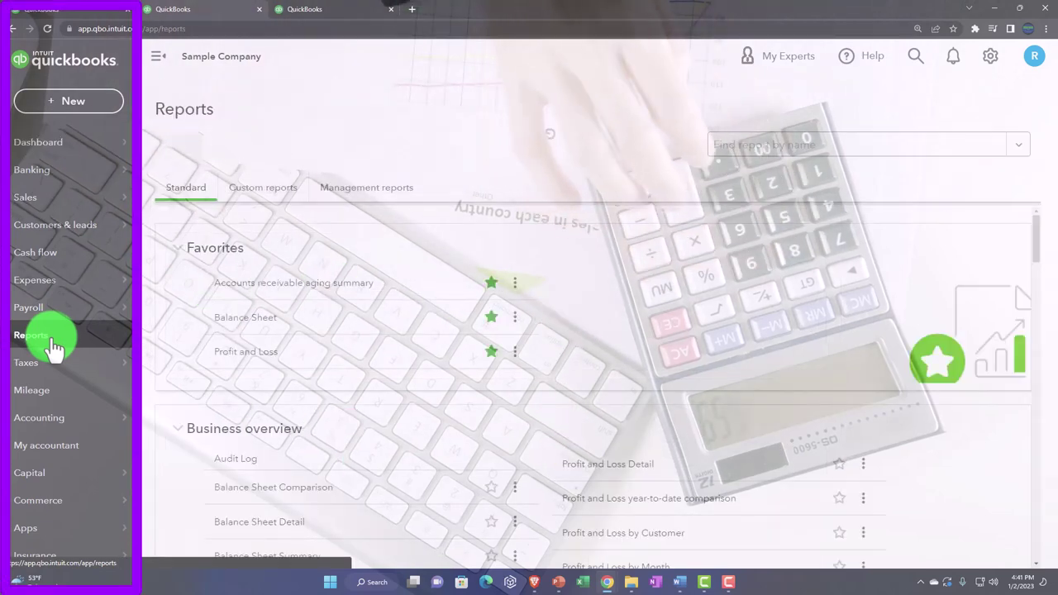
left_click(229, 322)
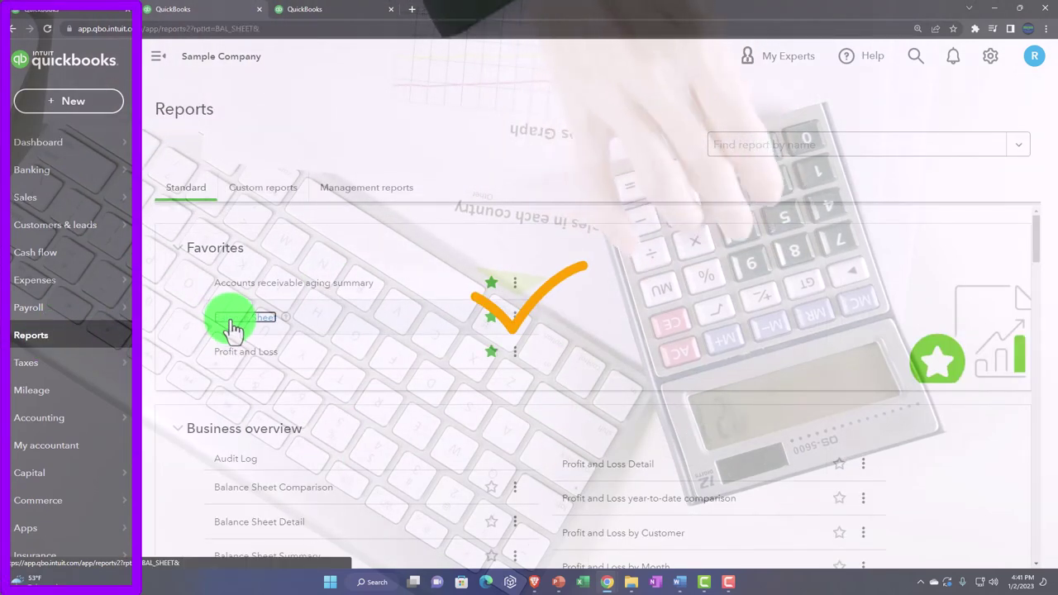
left_click(326, 10)
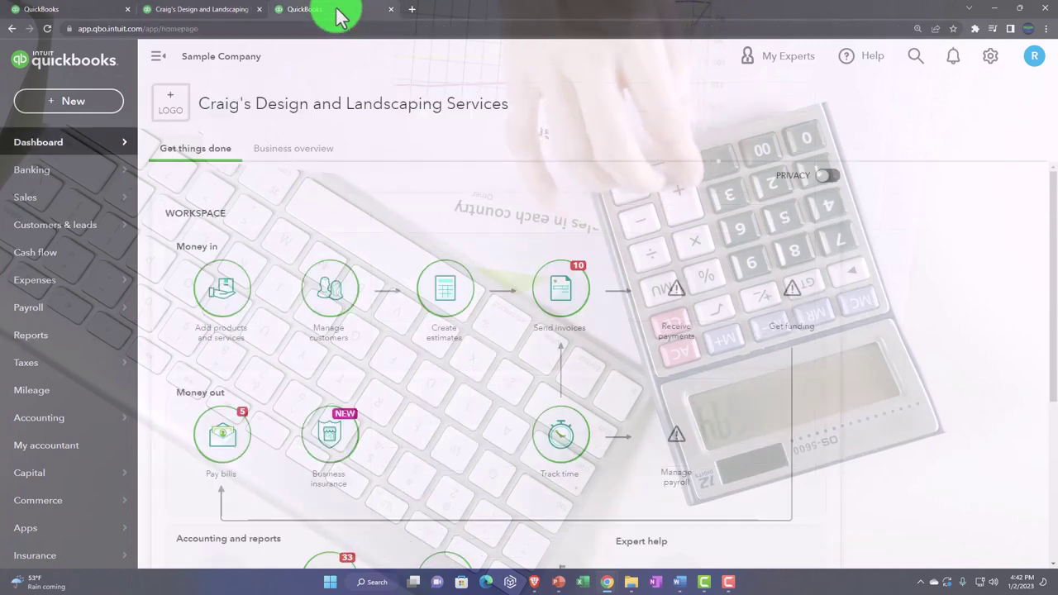
left_click(47, 339)
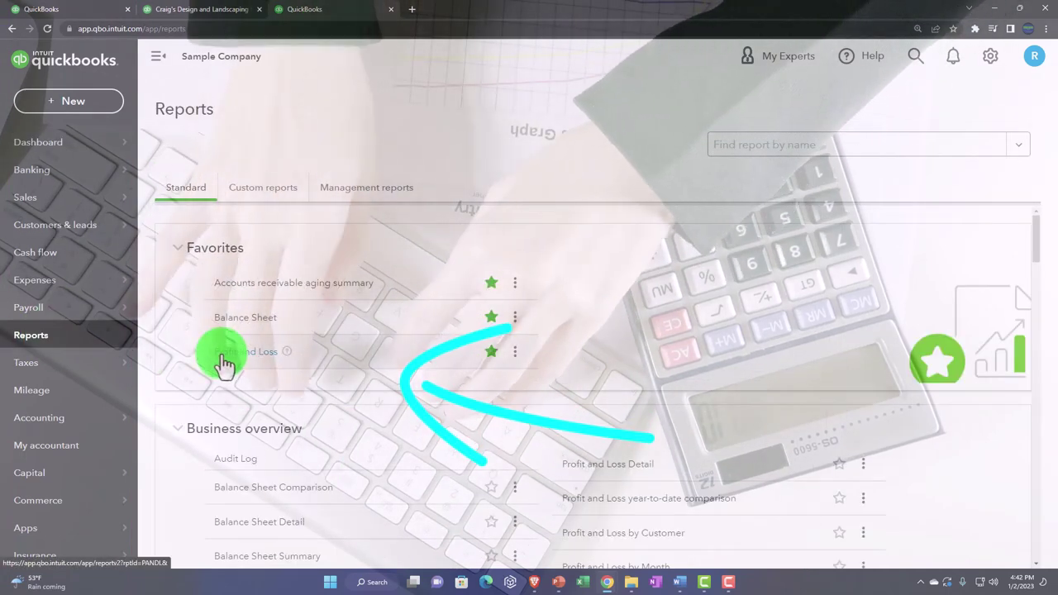
left_click(221, 353)
Step: Collapse the navigation menu and run the Profit and Loss report for 01/01/2022 to 12/31/2022
scroll(222, 362, "down", 1)
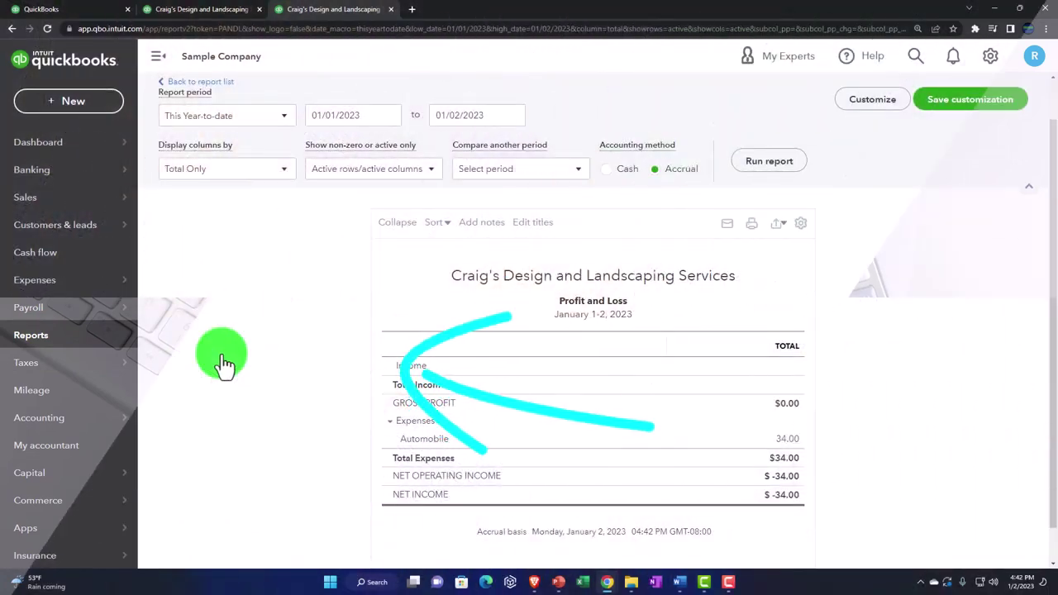
left_click(161, 66)
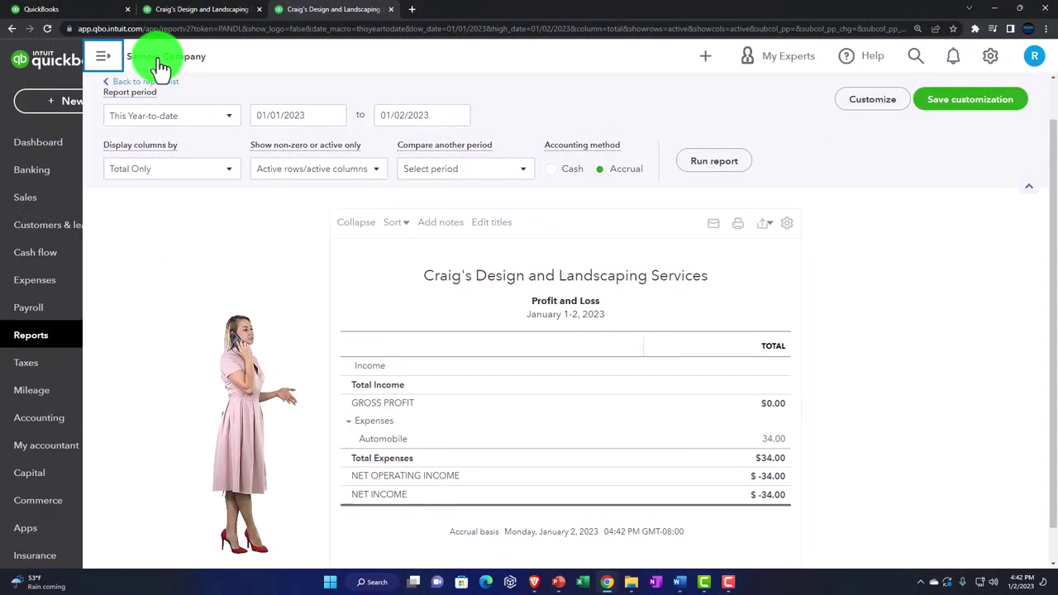
left_click(242, 116)
left_click_drag(316, 161, 229, 144)
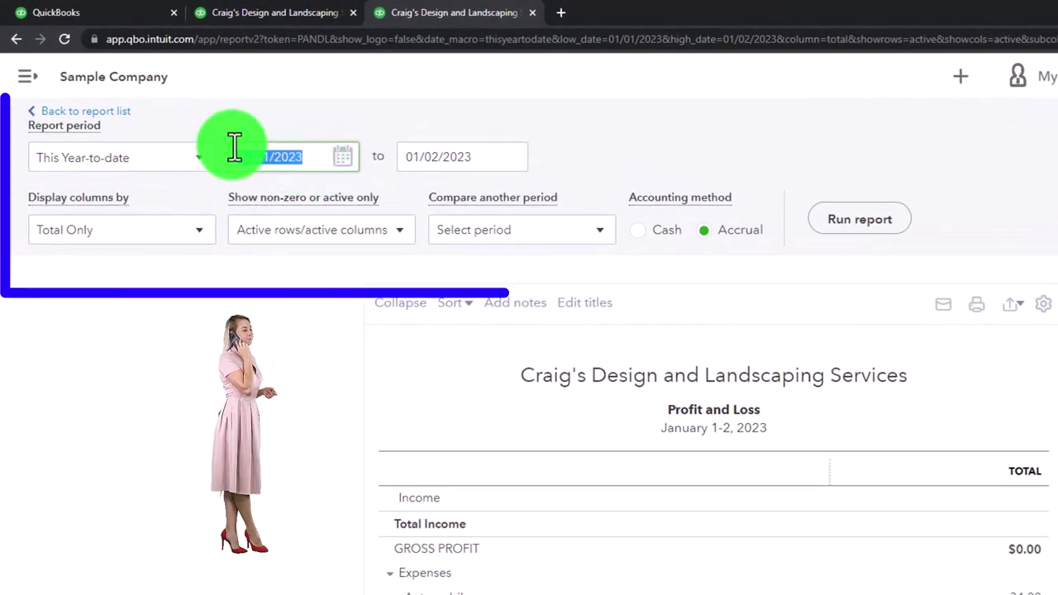
type("01")
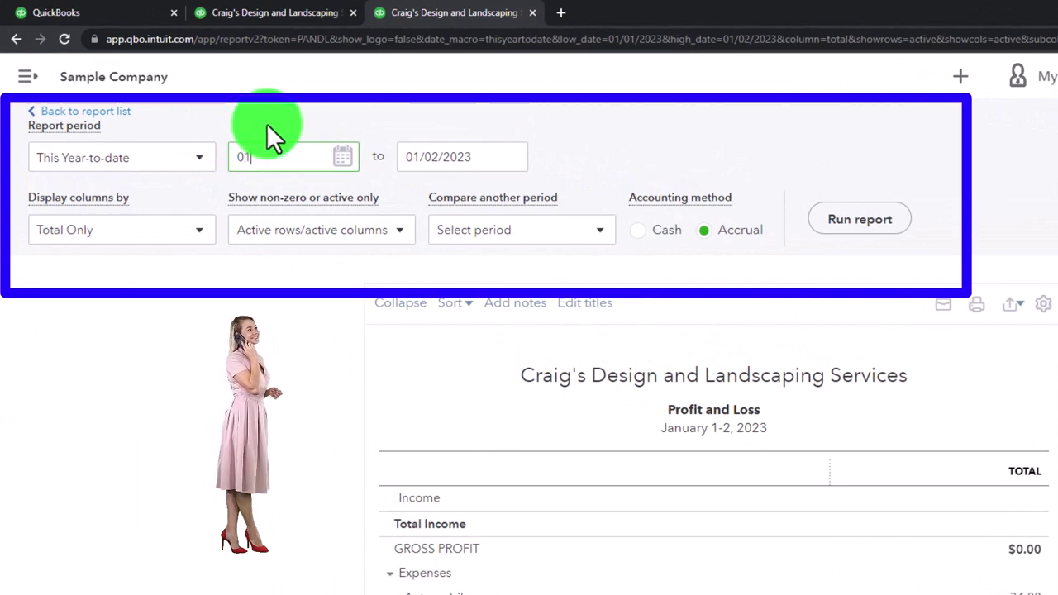
type("/01/2022")
key("Tab")
type("12312022")
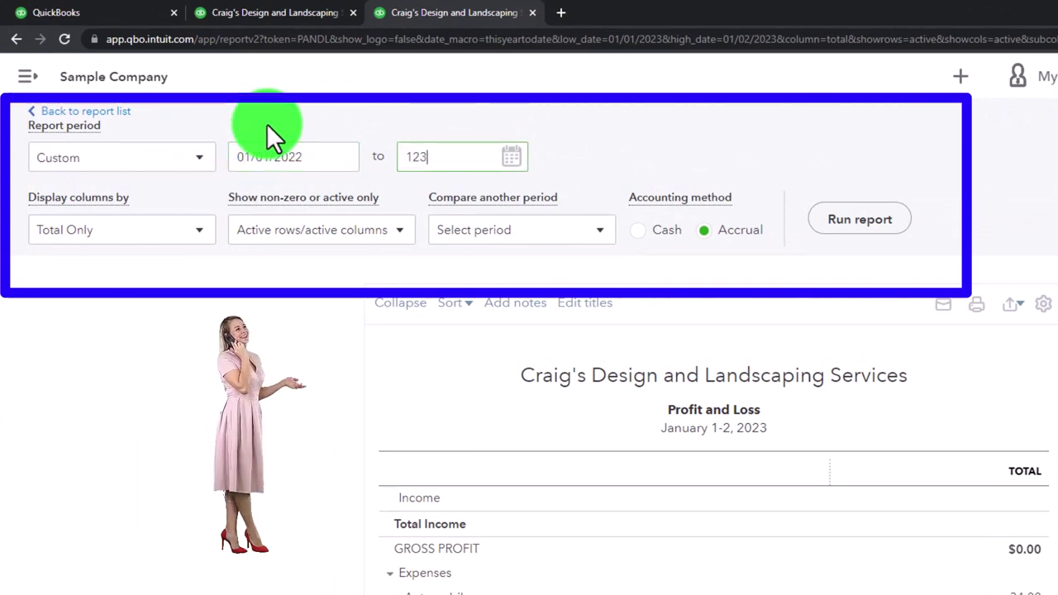
left_click(856, 220)
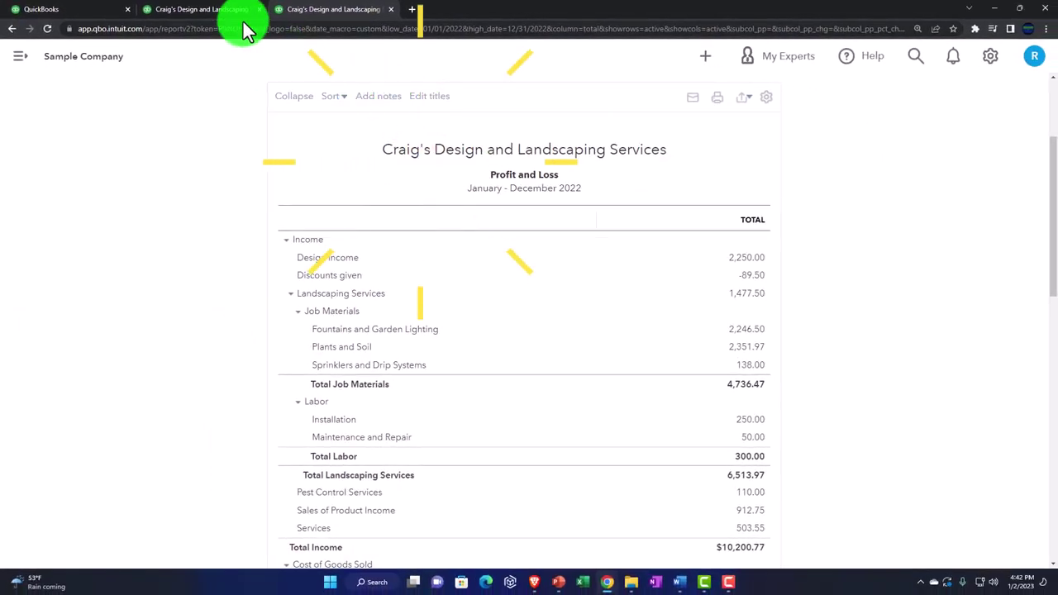
Step: Collapse the navigation menu in the Balance Sheet tab and run the report for 01/01/2022 to 12/31/2022
left_click(231, 13)
left_click(164, 58)
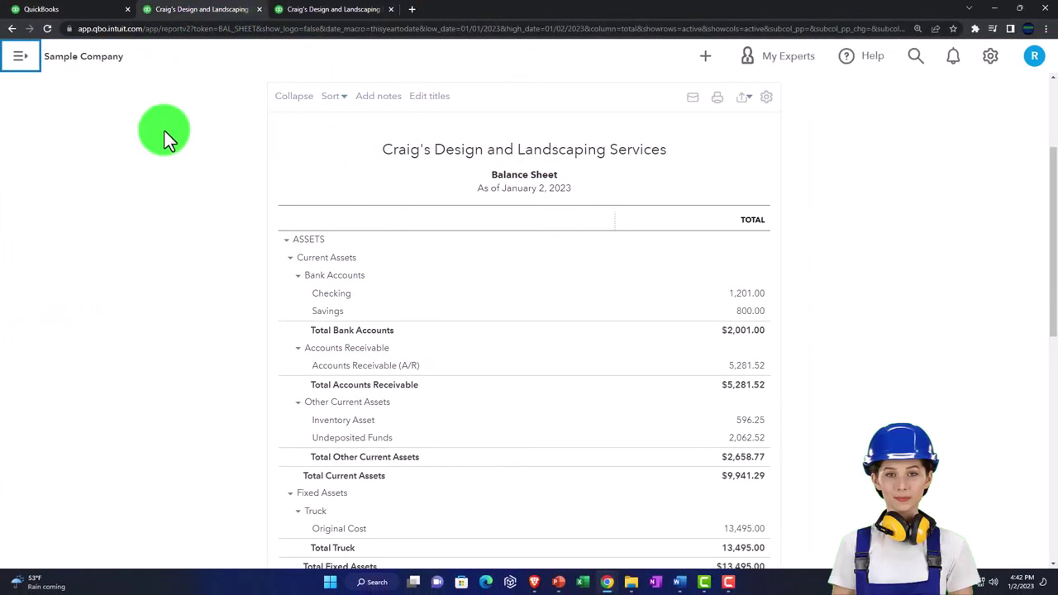
scroll(167, 139, "up", 3)
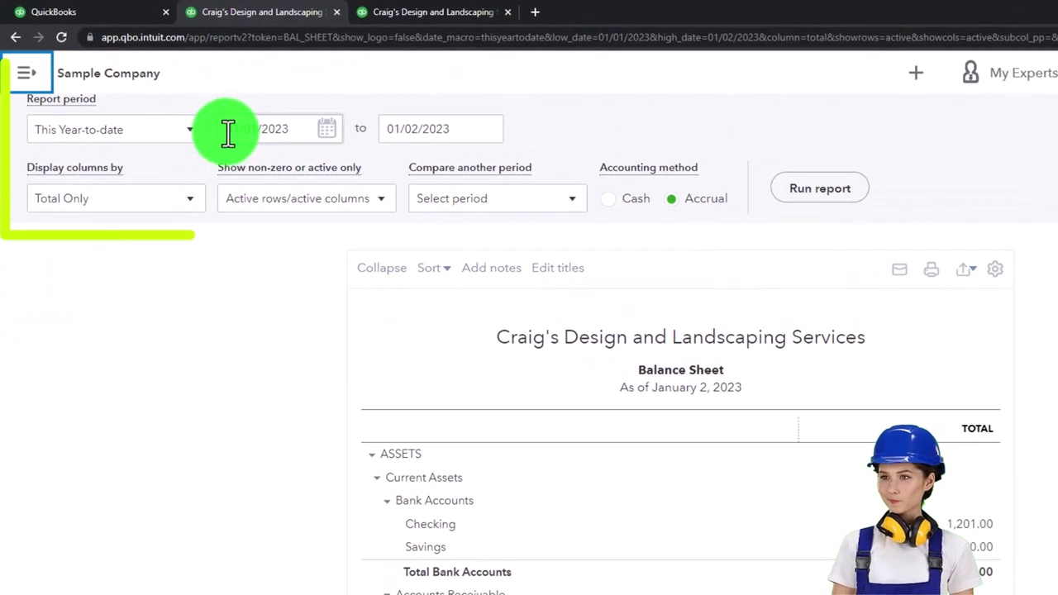
left_click(272, 131)
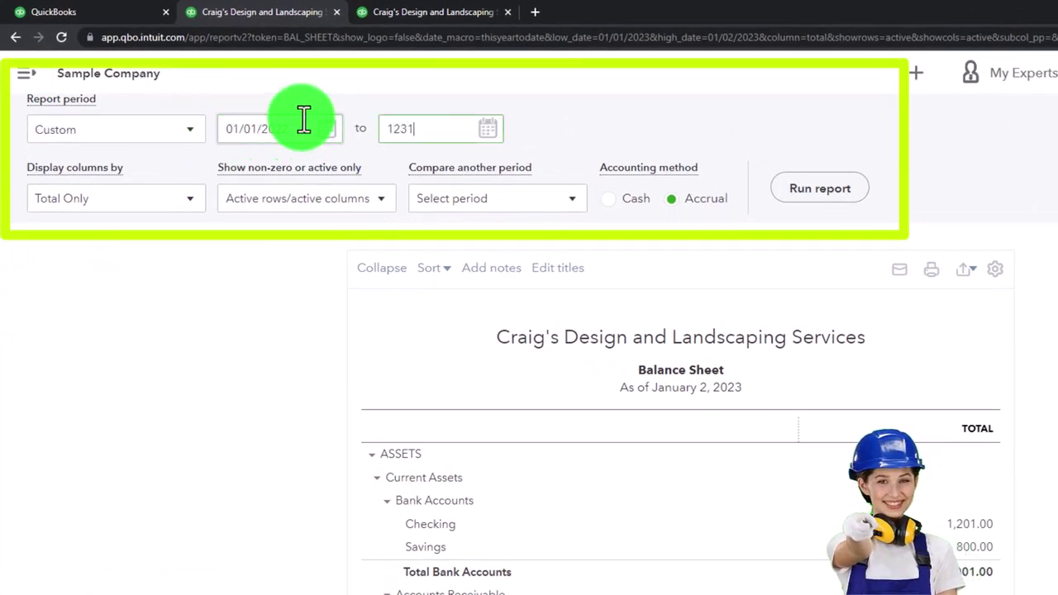
left_click(577, 162)
left_click(814, 190)
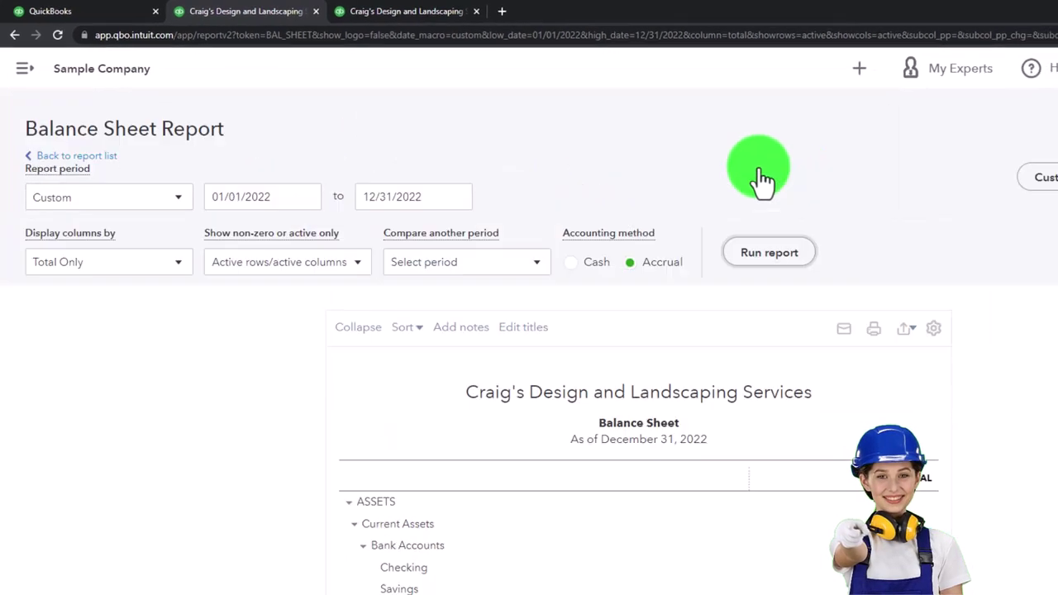
Step: Examine the asset section of the Balance Sheet, from the bank accounts down to the fixed assets
scroll(602, 160, "down", 3)
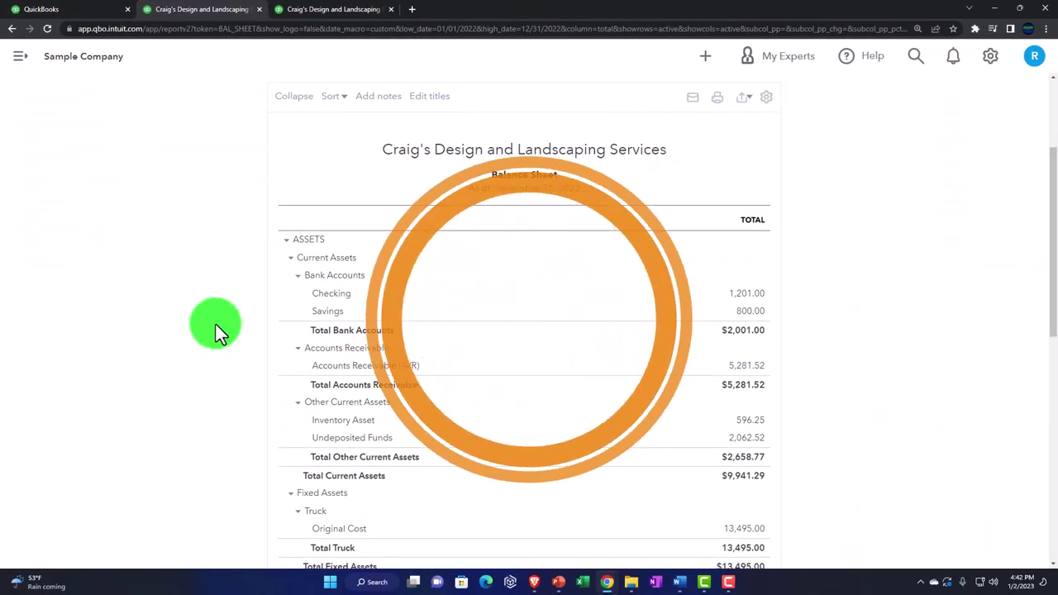
key("ctrl+plus")
key("ctrl+plus")
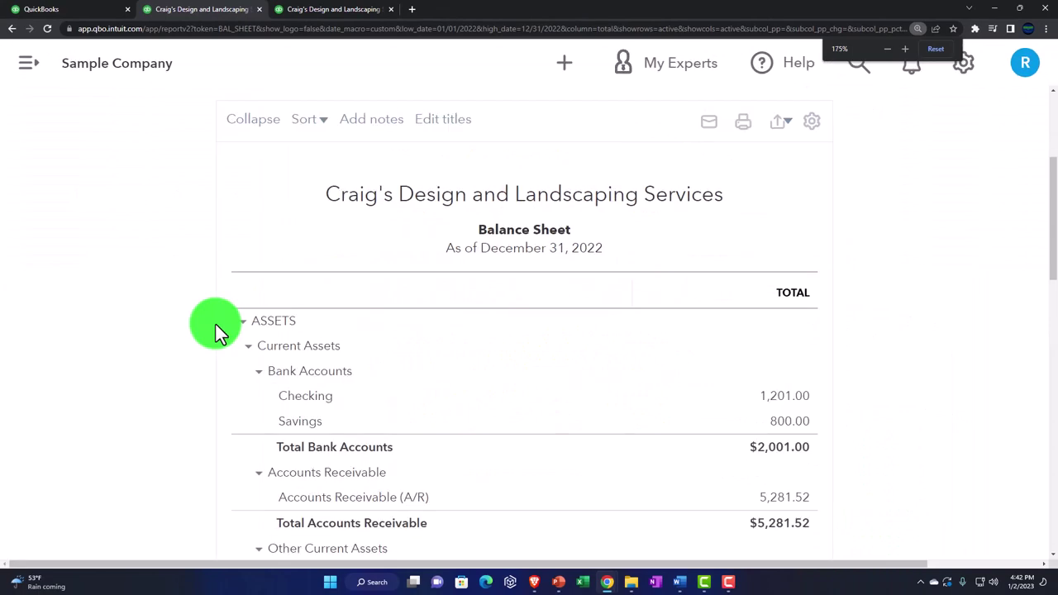
key("ctrl+plus")
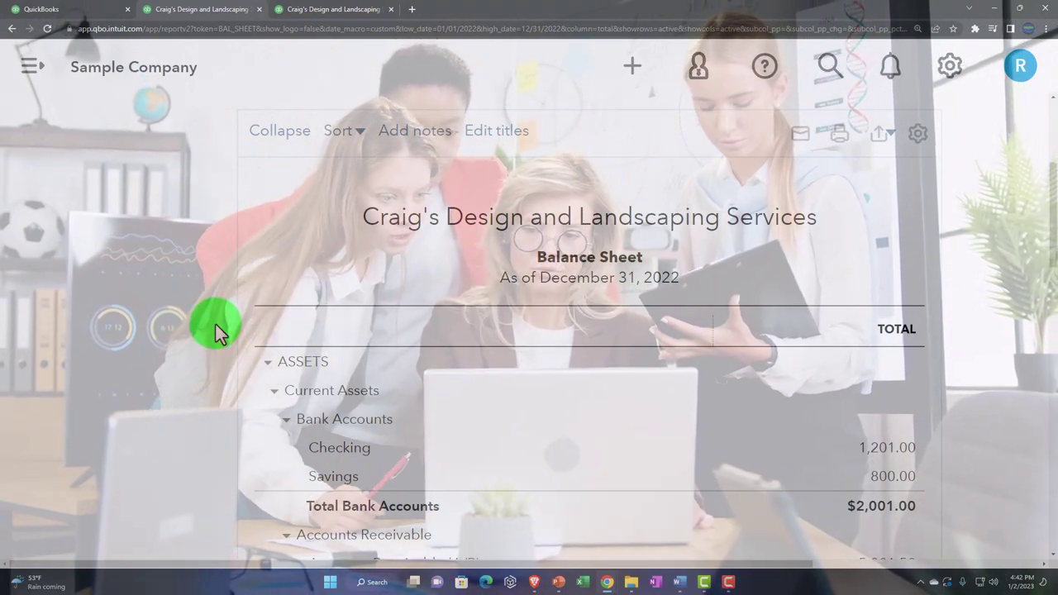
scroll(215, 323, "down", 3)
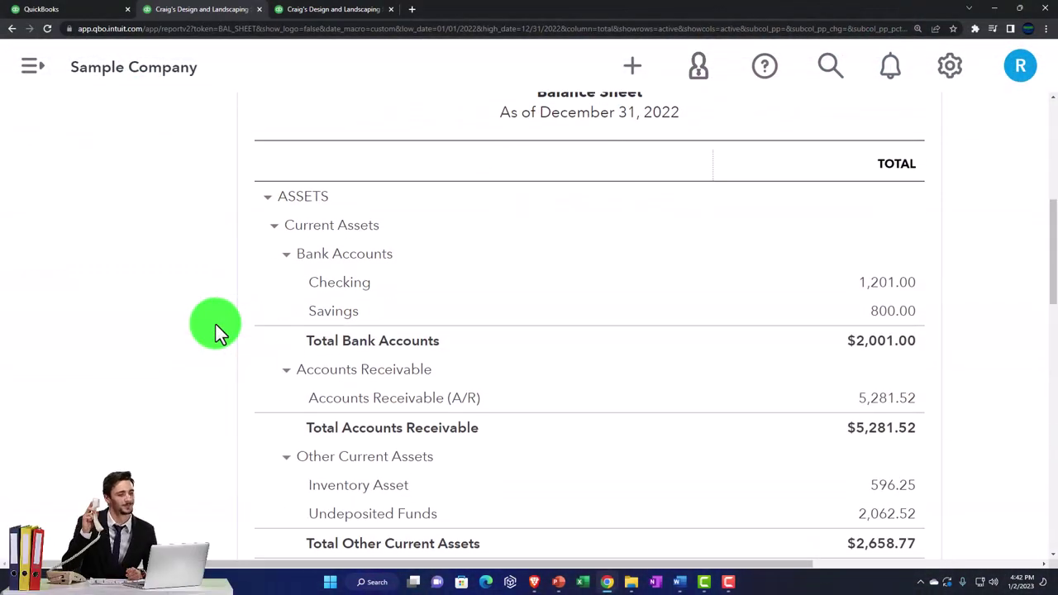
scroll(215, 324, "up", 1)
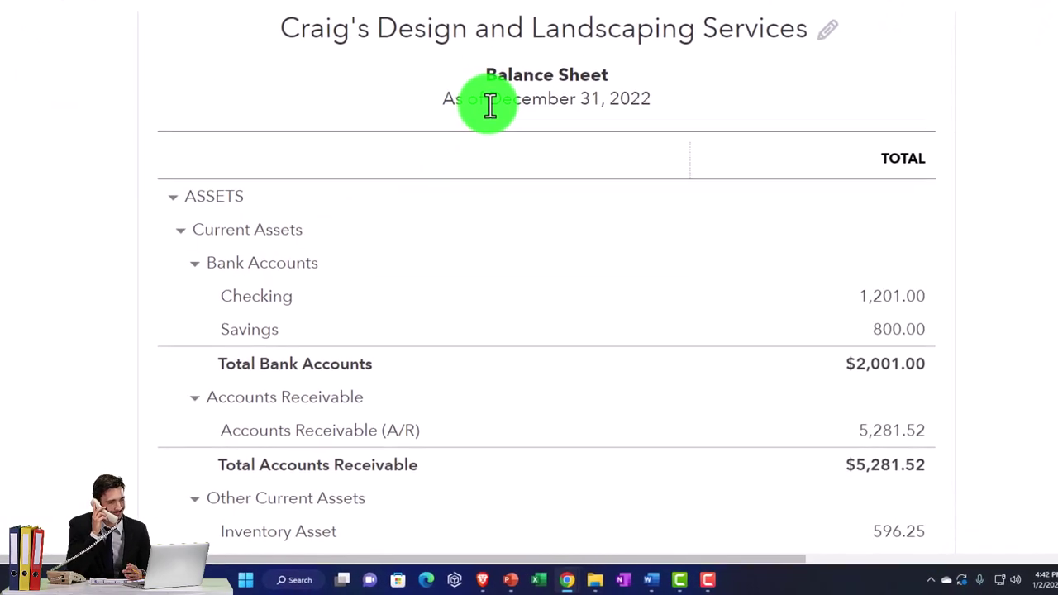
scroll(70, 353, "down", 2)
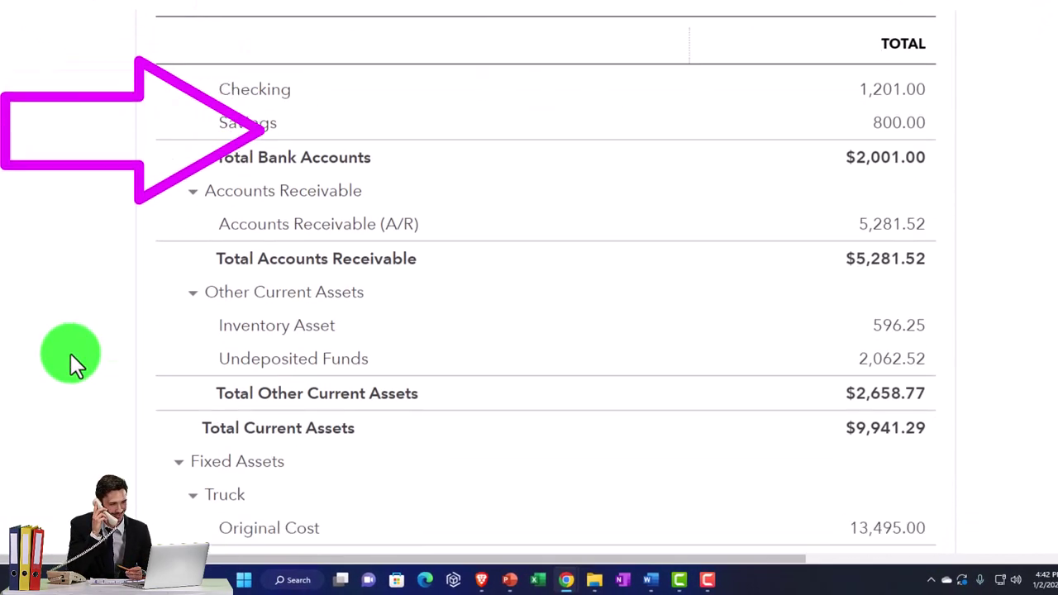
scroll(70, 353, "down", 1)
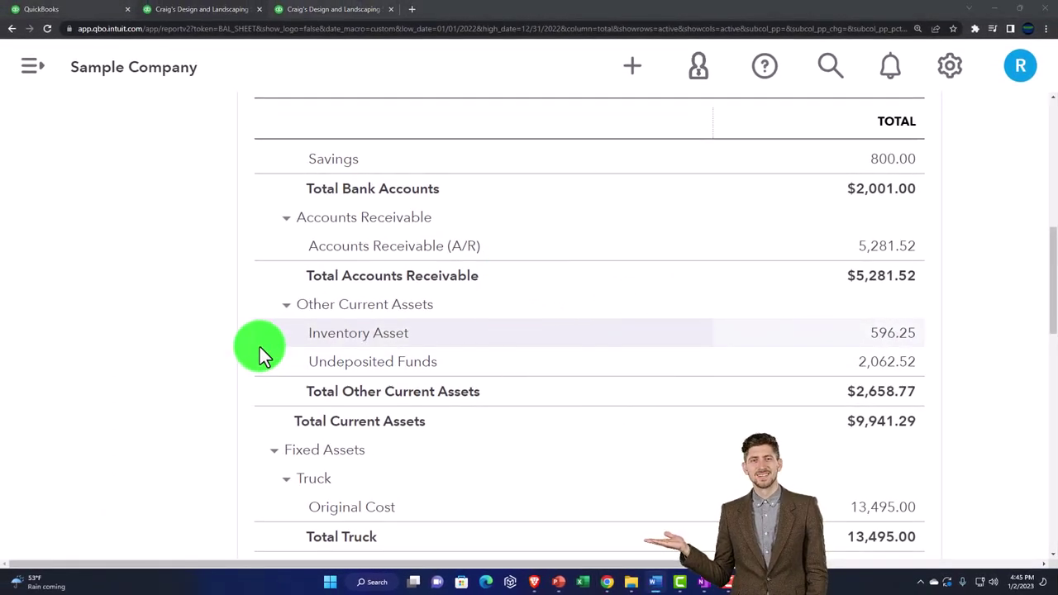
Step: Switch to OneNote and examine the workflow diagram covering the vendor, customer, employee, company and banking sections
left_click(704, 583)
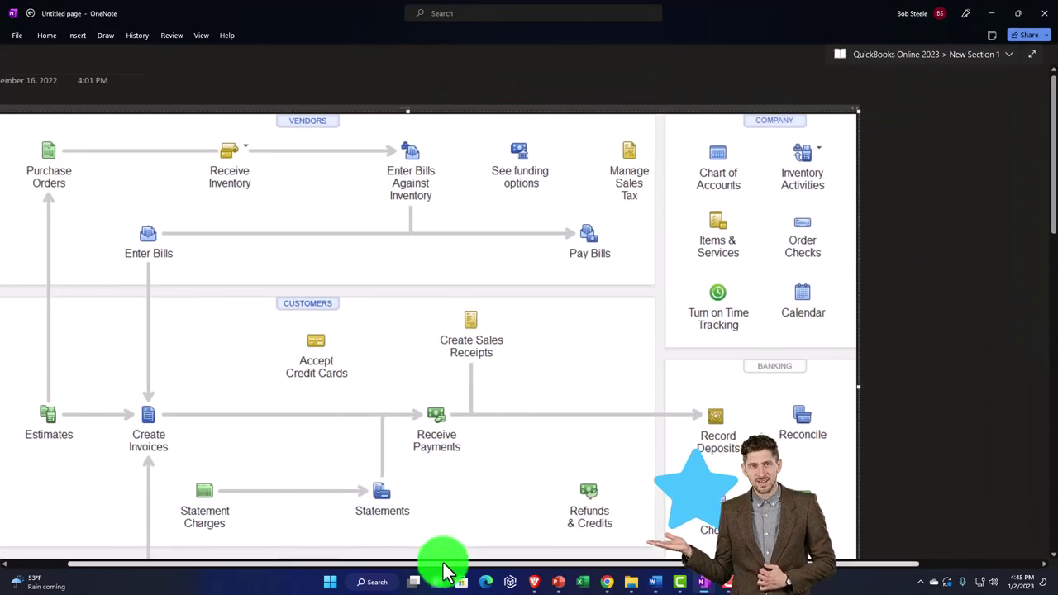
left_click_drag(444, 567, 413, 569)
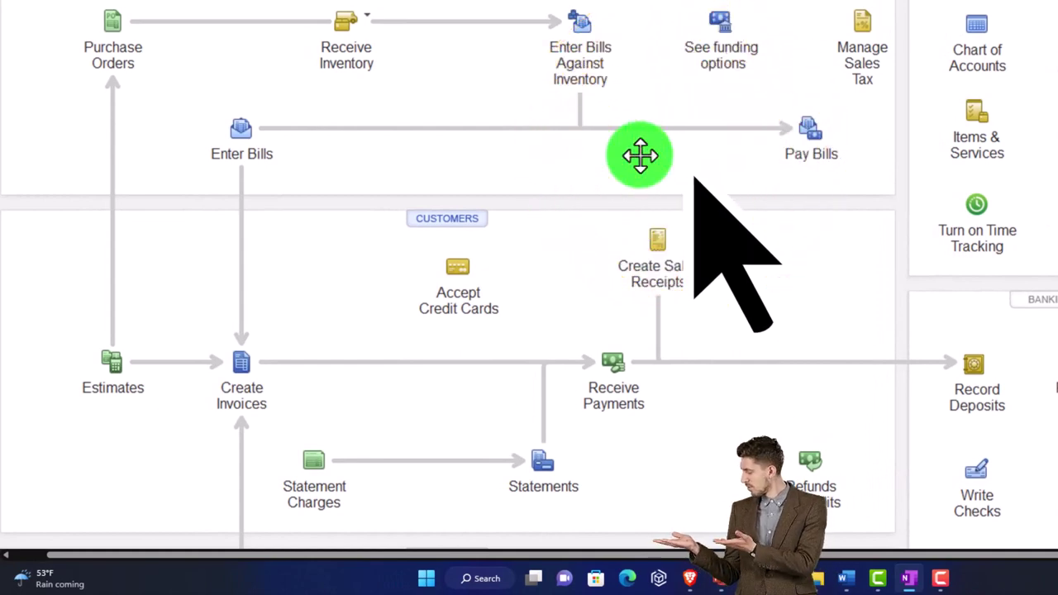
scroll(641, 154, "down", 3)
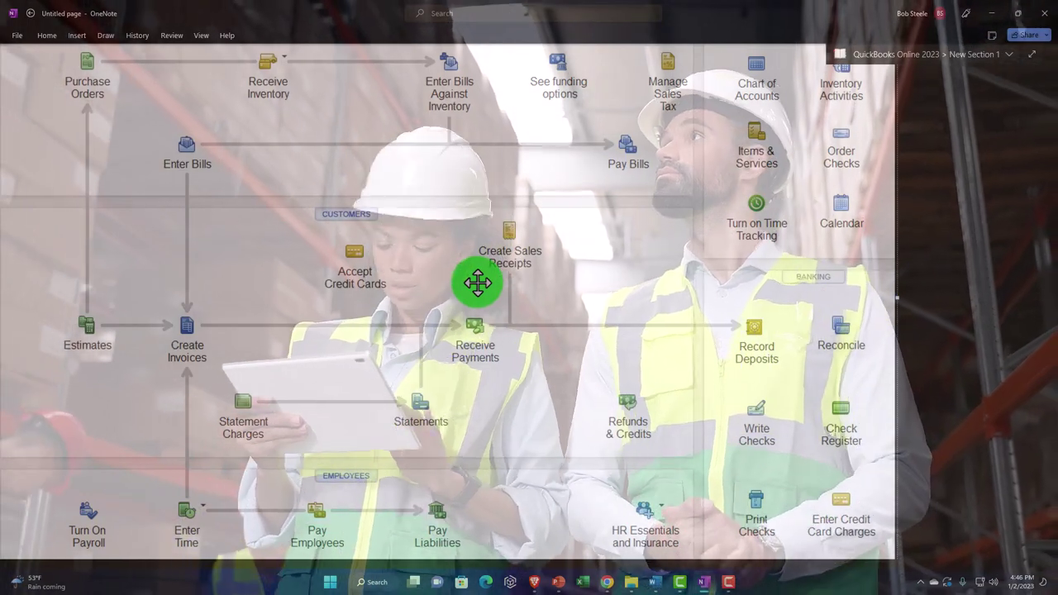
scroll(475, 184, "up", 2)
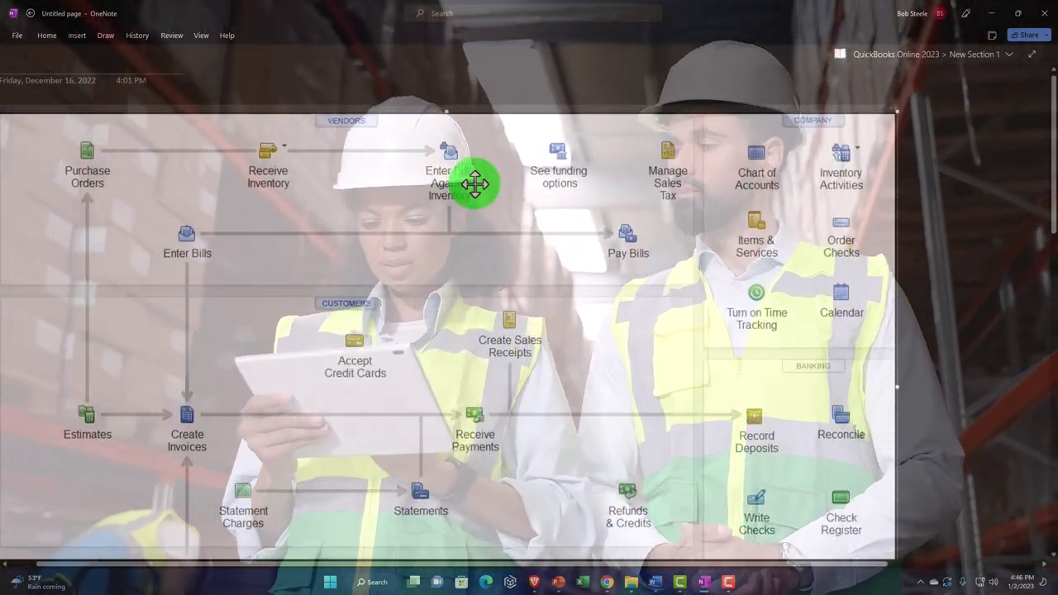
scroll(475, 184, "down", 2)
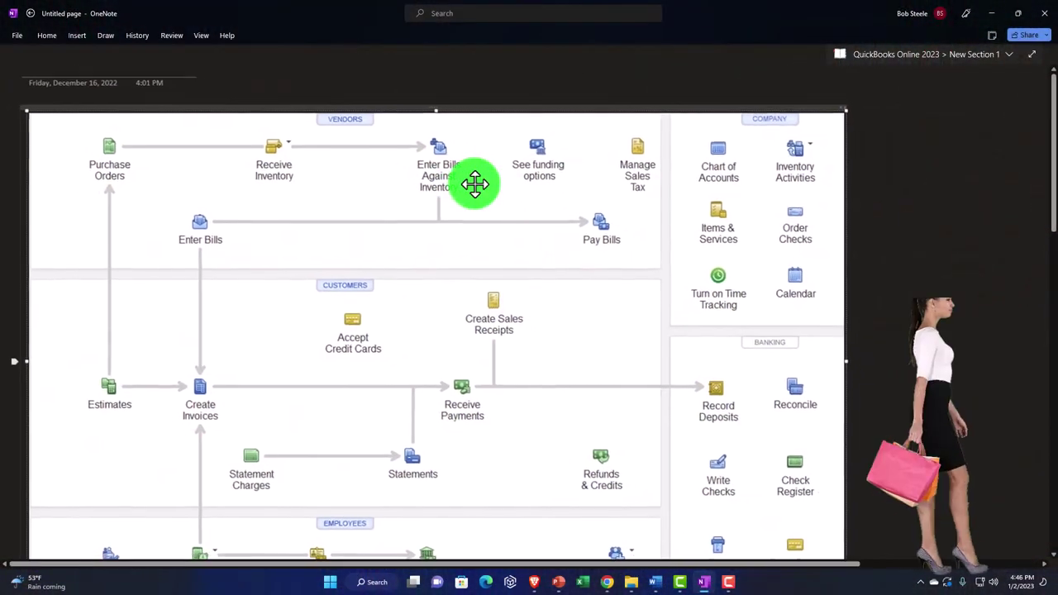
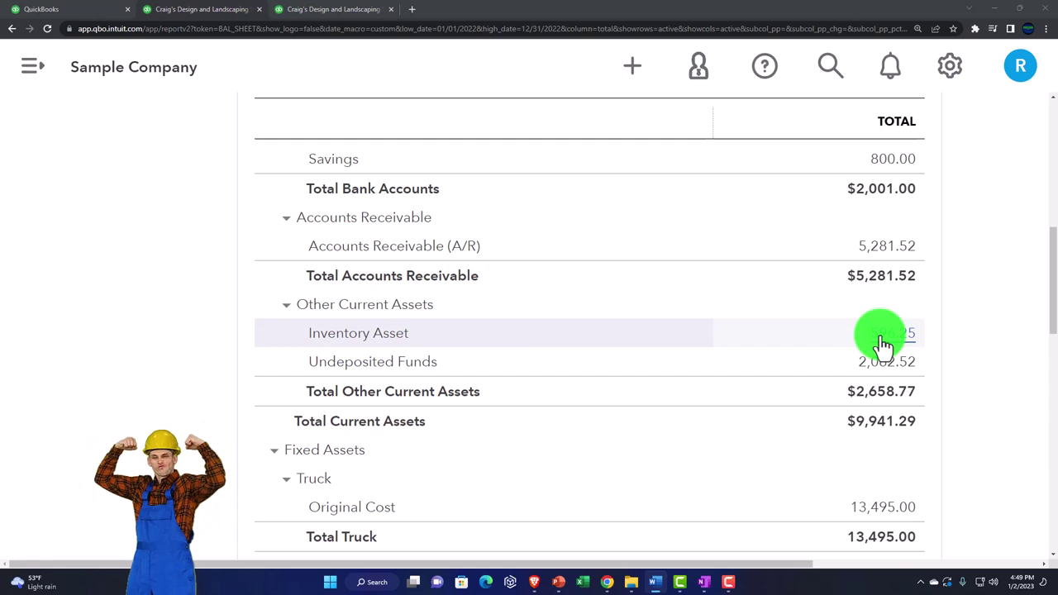
Step: Return to QuickBooks Online in the browser and duplicate the Profit and Loss report tab
left_click(373, 18)
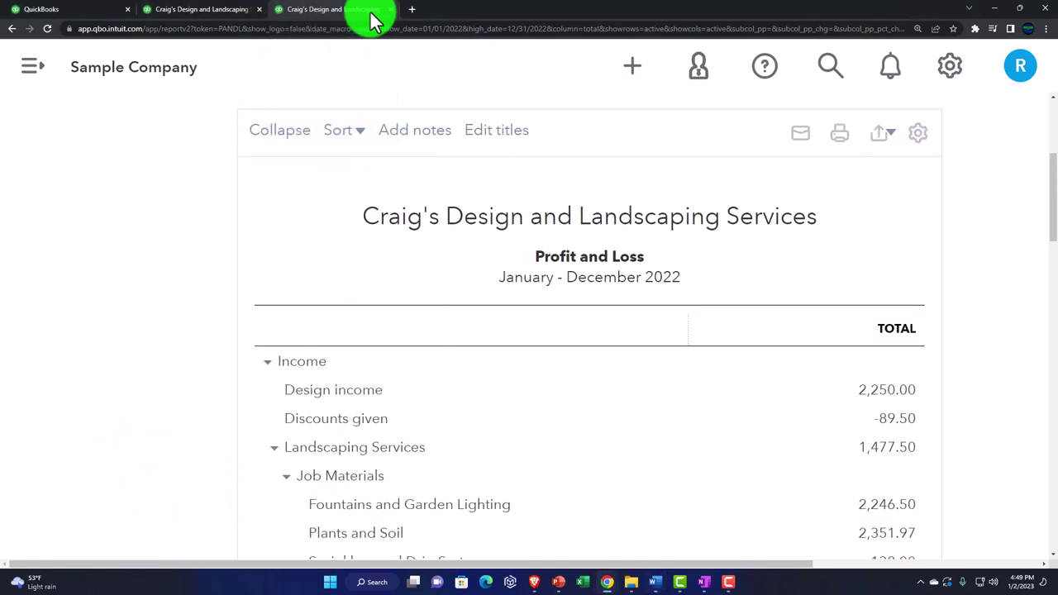
right_click(374, 19)
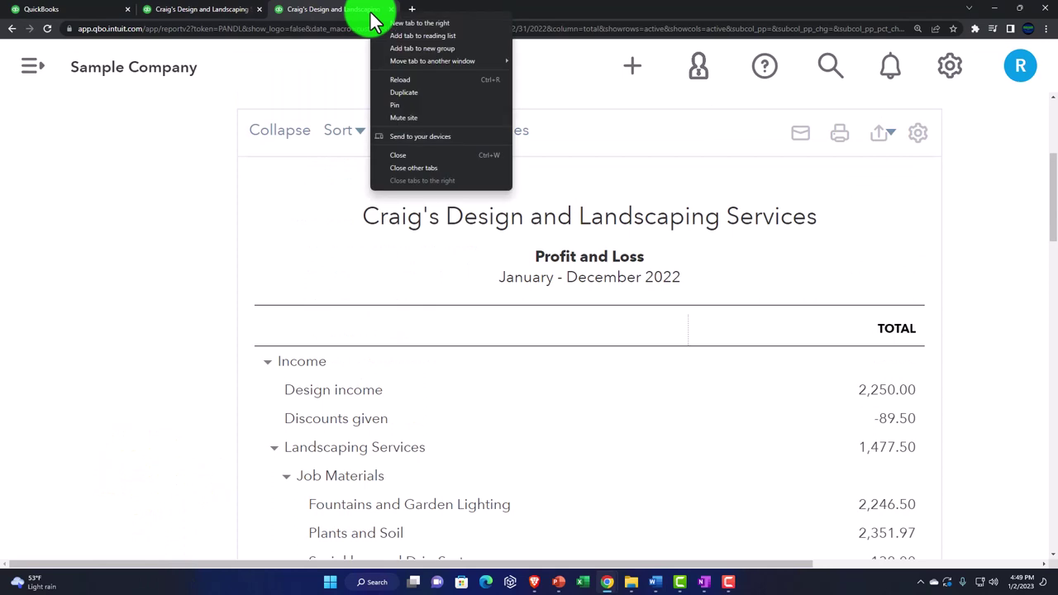
left_click(422, 92)
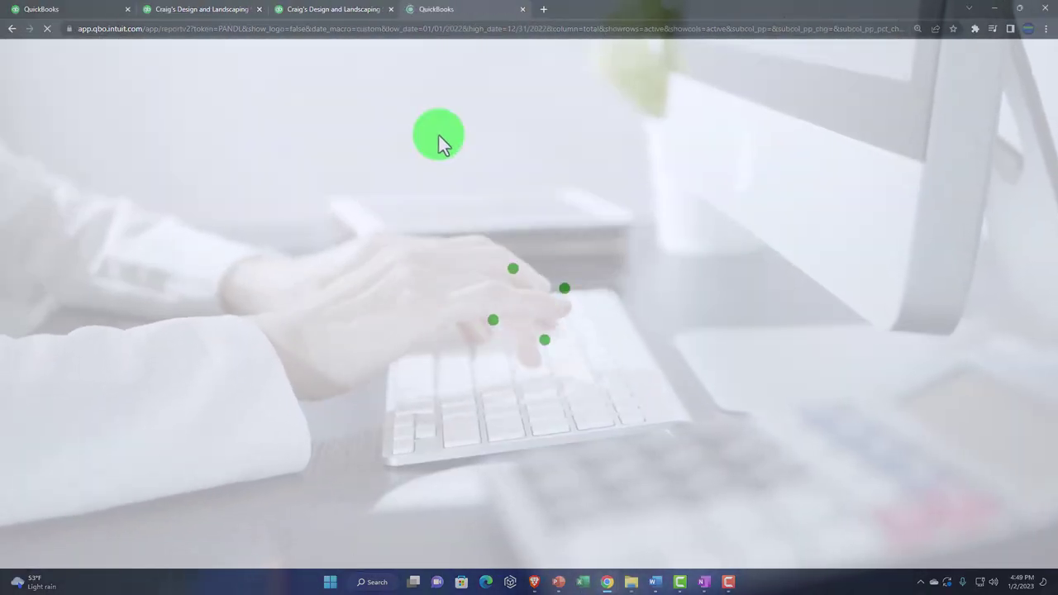
Step: In the duplicated tab, collapse the navigation menu, search the reports for "inven" and open the Inventory Valuation Summary
left_click(48, 512)
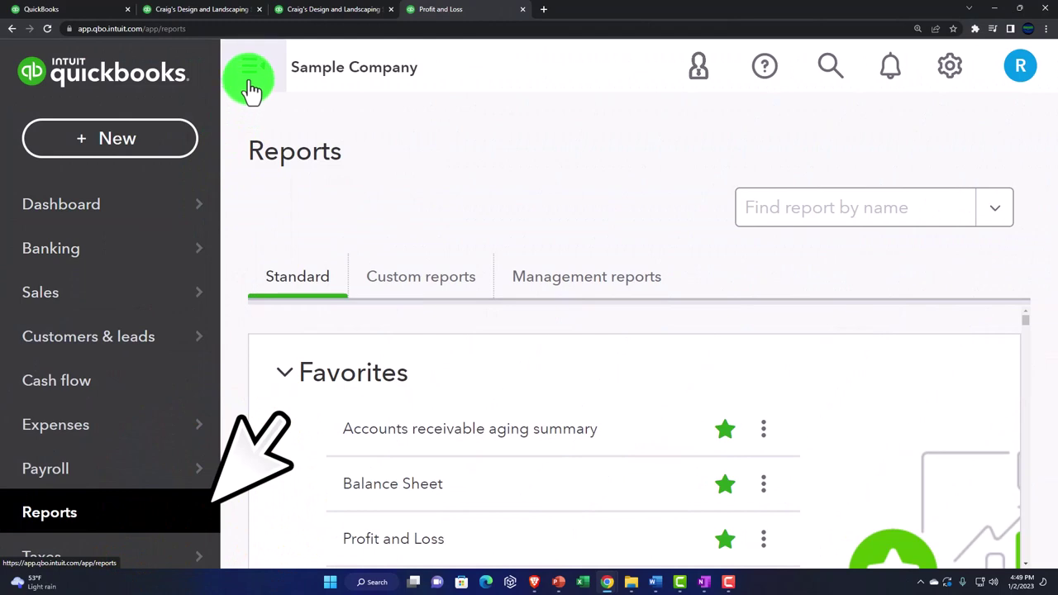
left_click(251, 83)
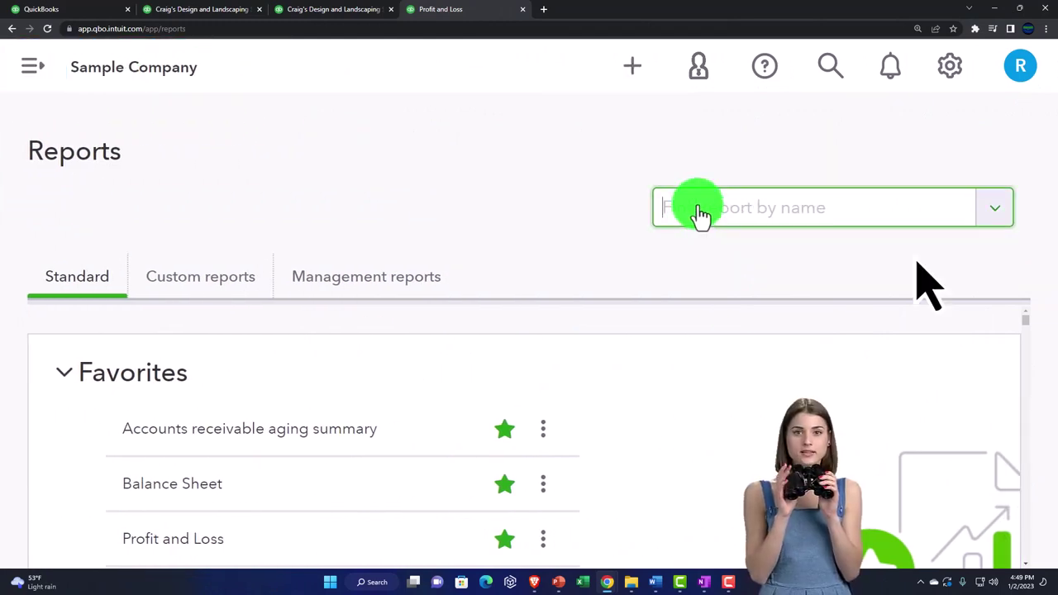
type("inven")
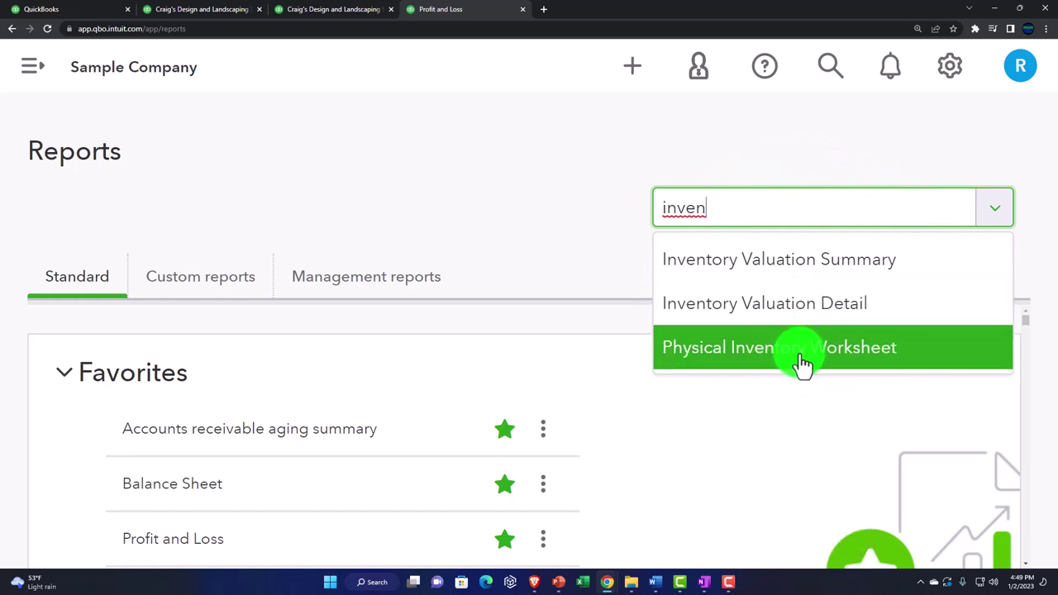
left_click(767, 279)
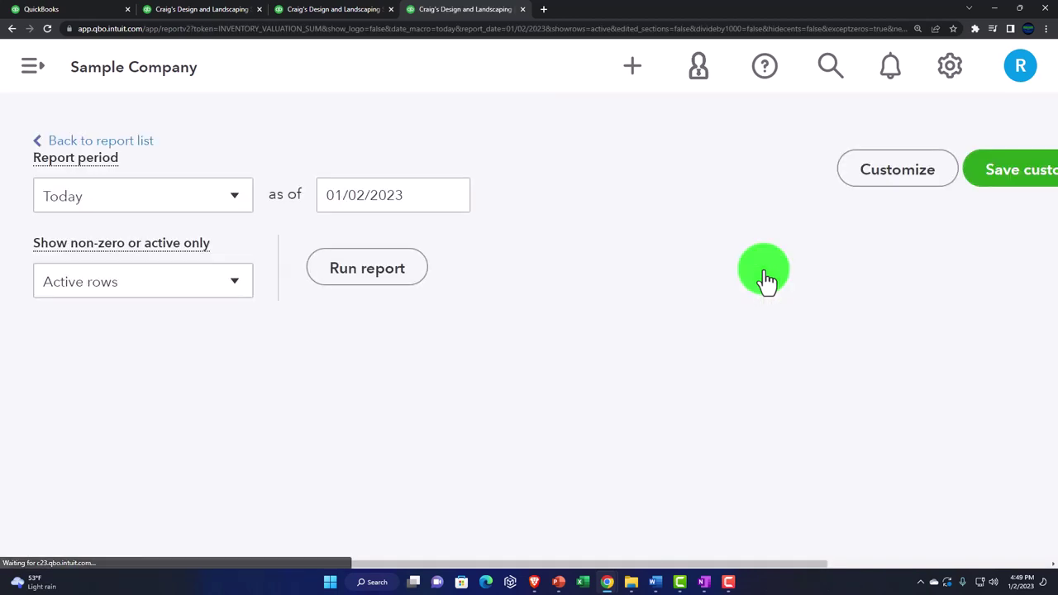
Step: Run the Inventory Valuation Summary as of 12/31/2022 and review its items down to the total
scroll(145, 391, "up", 3)
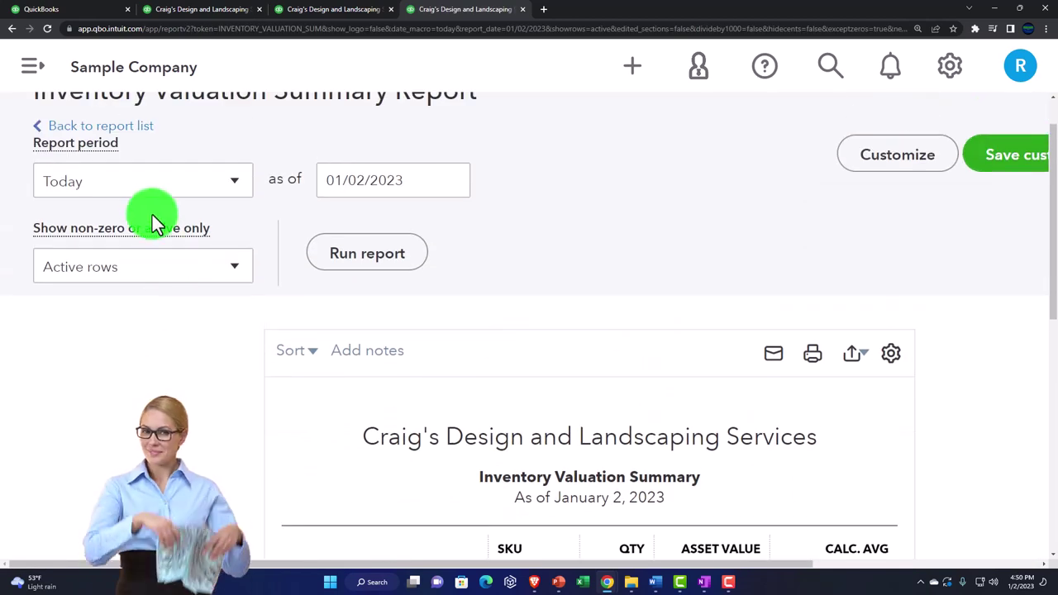
left_click(360, 190)
left_click_drag(413, 179, 302, 173)
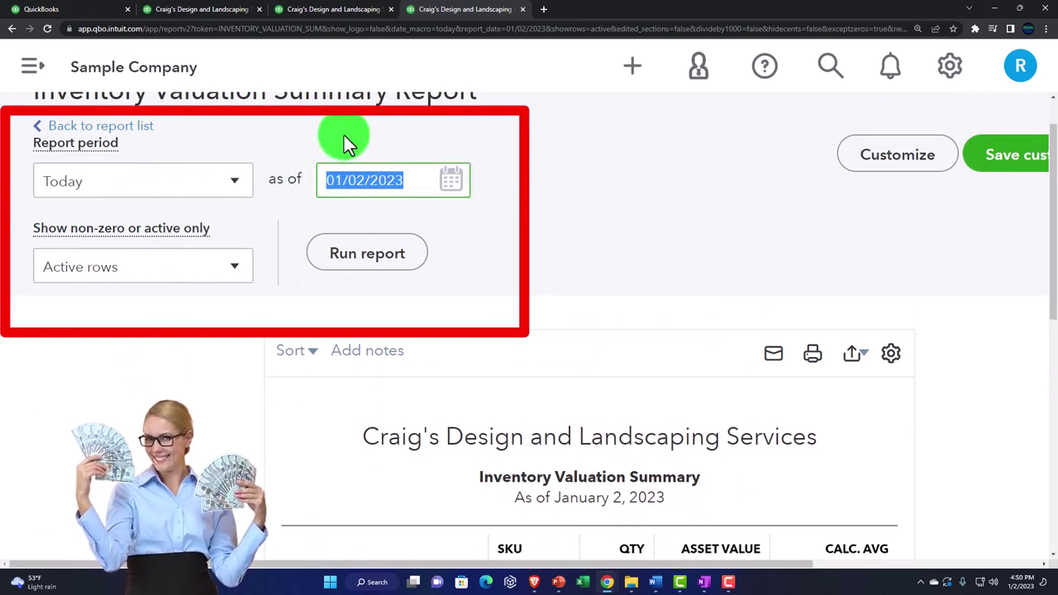
type("123122")
left_click(373, 254)
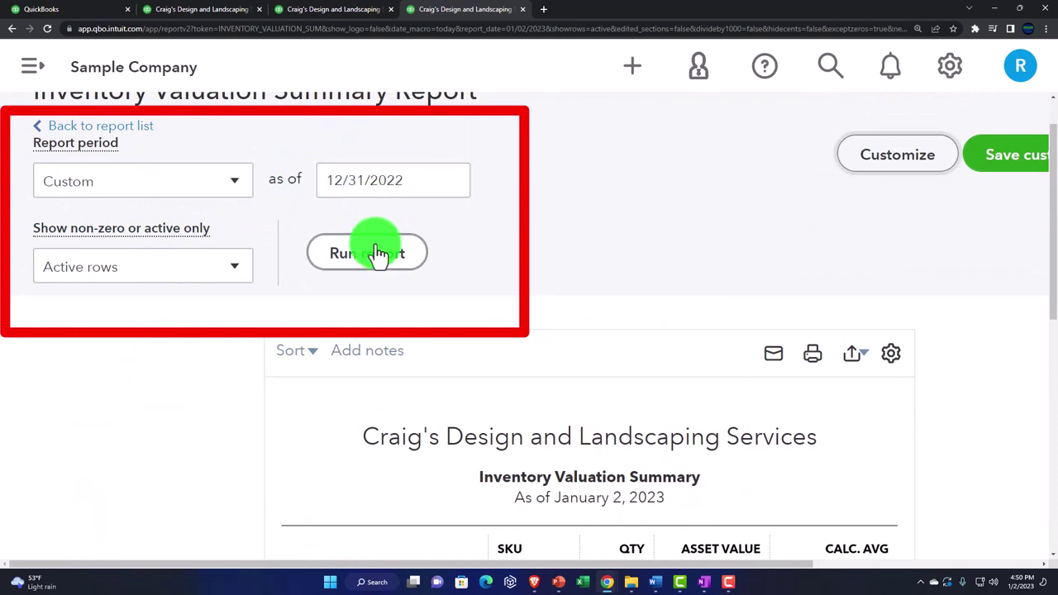
scroll(378, 261, "down", 3)
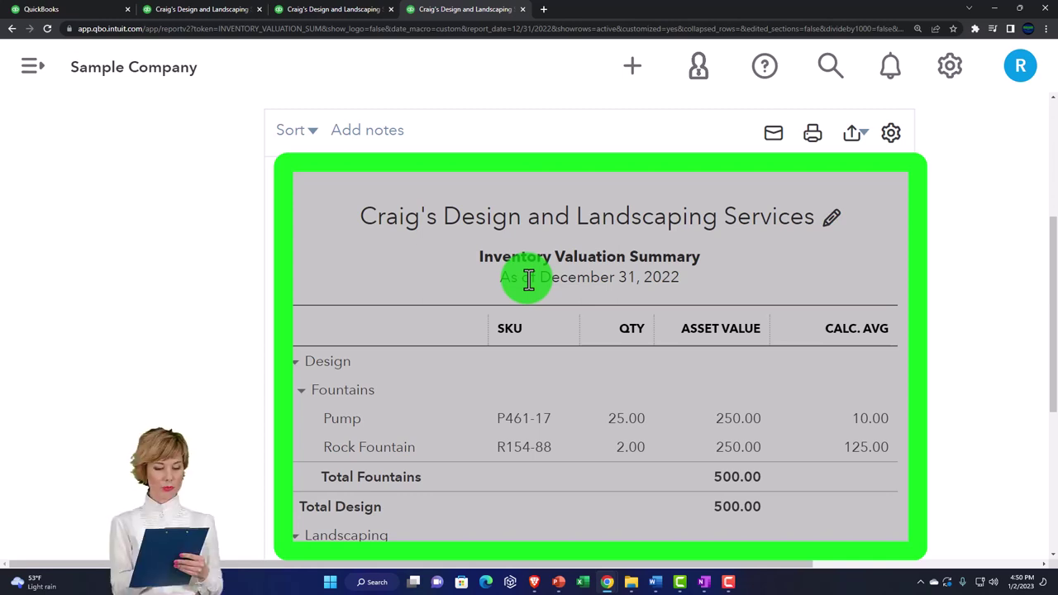
scroll(529, 278, "down", 3)
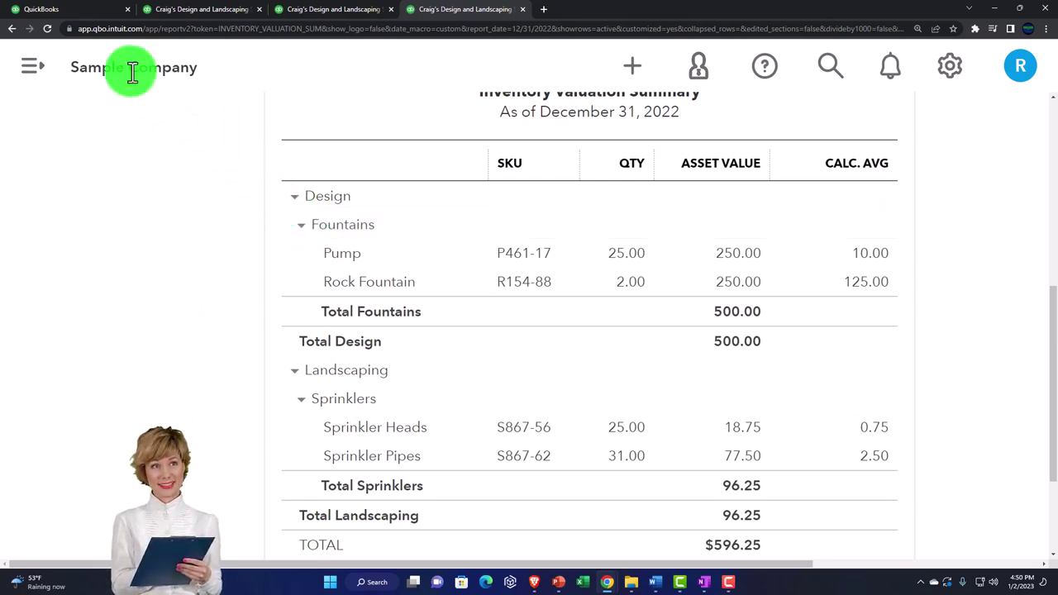
Step: In the first tab, set the page zoom to 175%, open the Sales products and services list and collapse the navigation menu
left_click(87, 19)
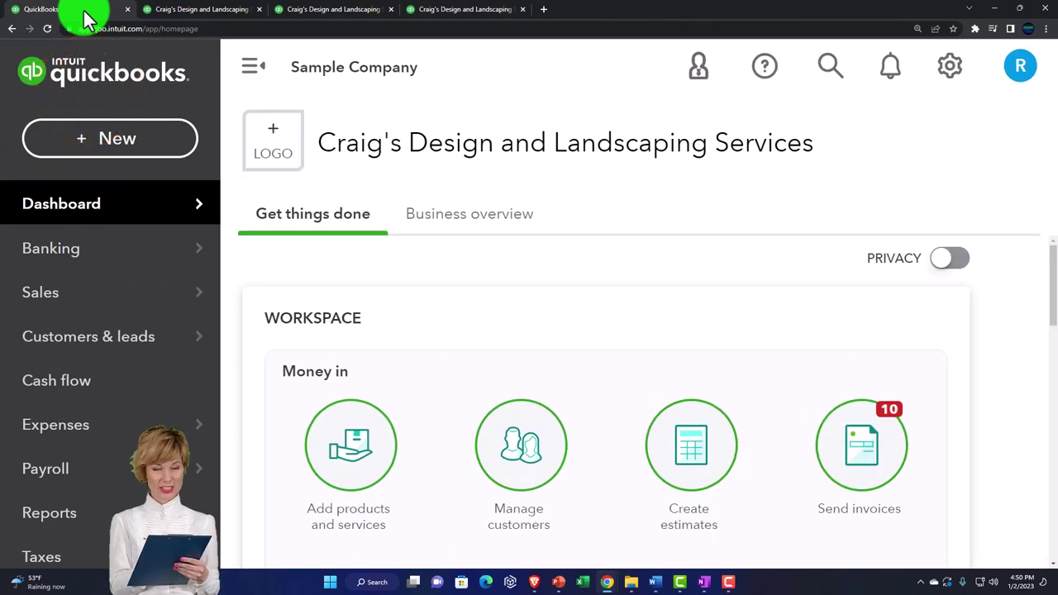
key("ctrl+minus")
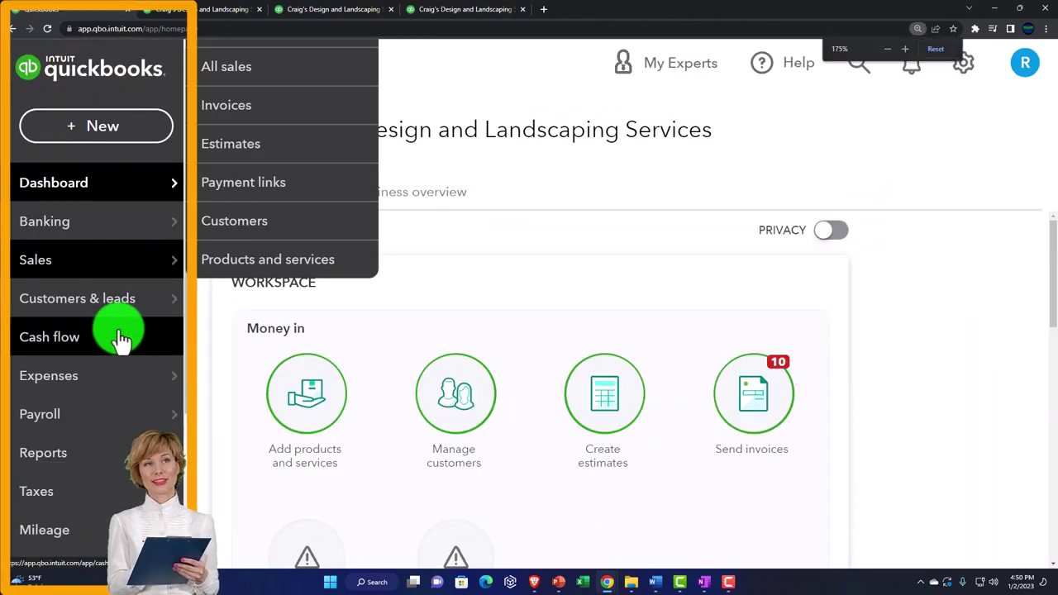
left_click(68, 263)
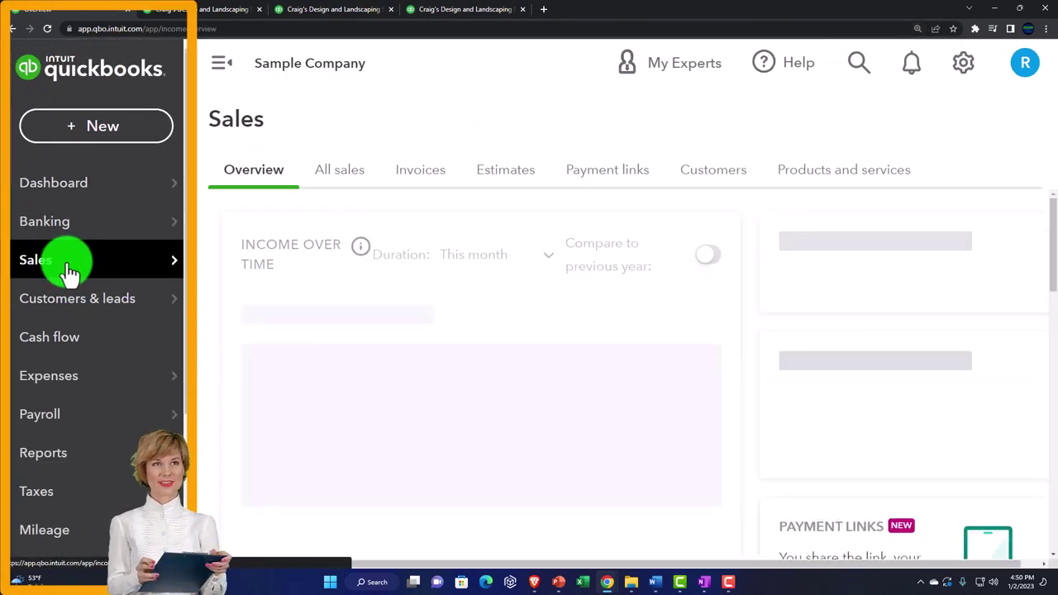
left_click(820, 173)
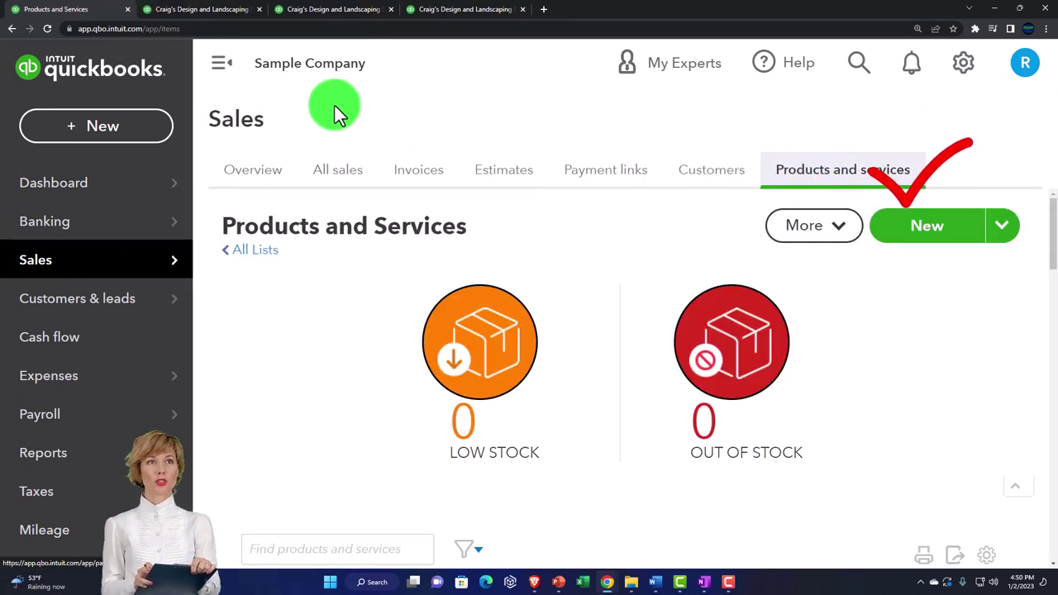
left_click(218, 75)
Step: Examine the products and services list from the Design items down to the Sprinklers, noting item types, costs and quantities on hand
scroll(252, 305, "down", 3)
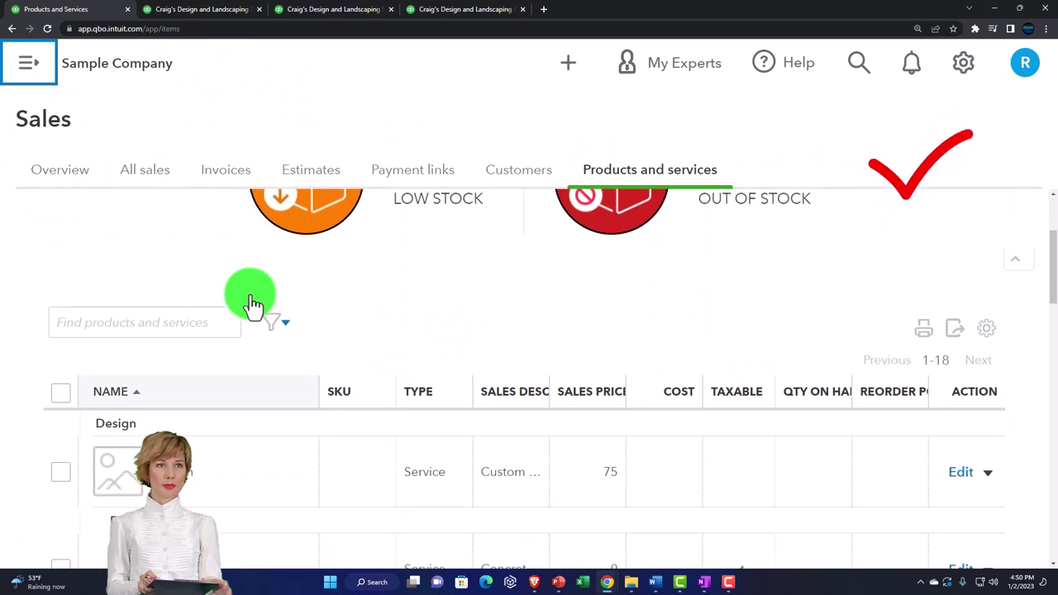
scroll(252, 304, "down", 1)
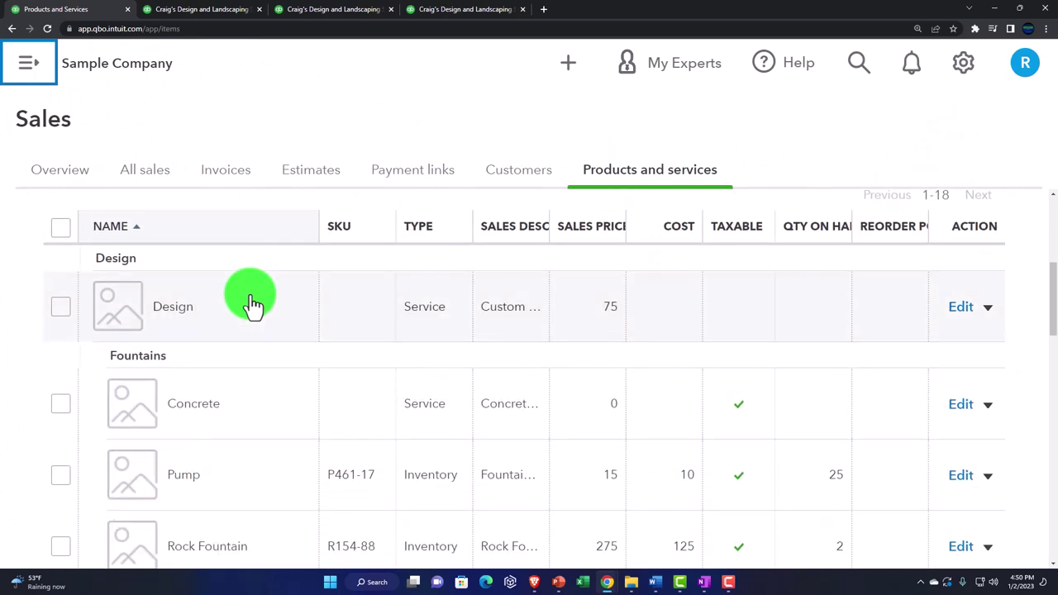
scroll(252, 305, "down", 1)
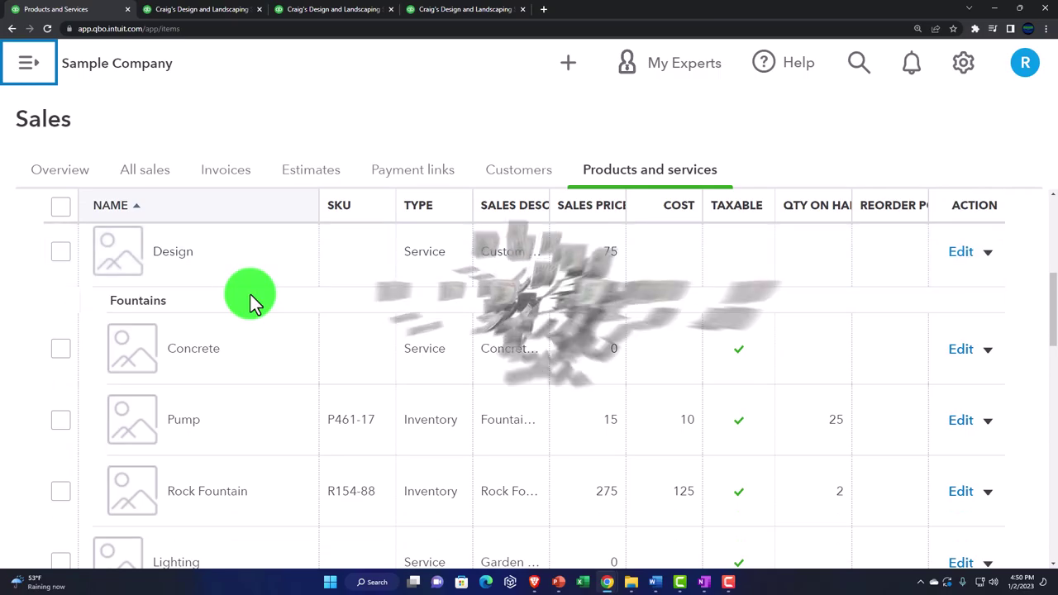
scroll(165, 302, "down", 7)
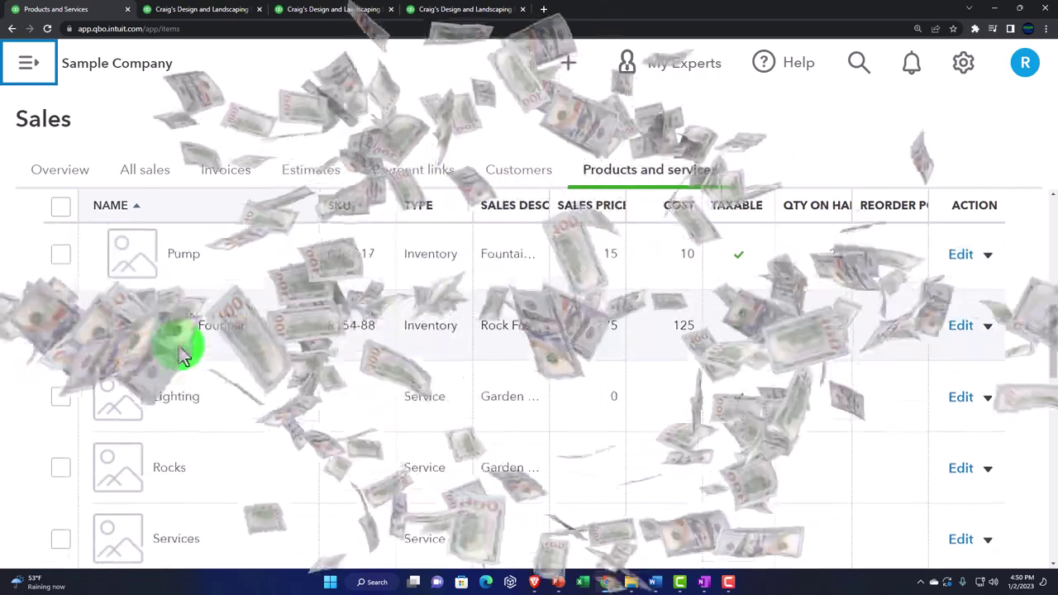
scroll(181, 349, "down", 7)
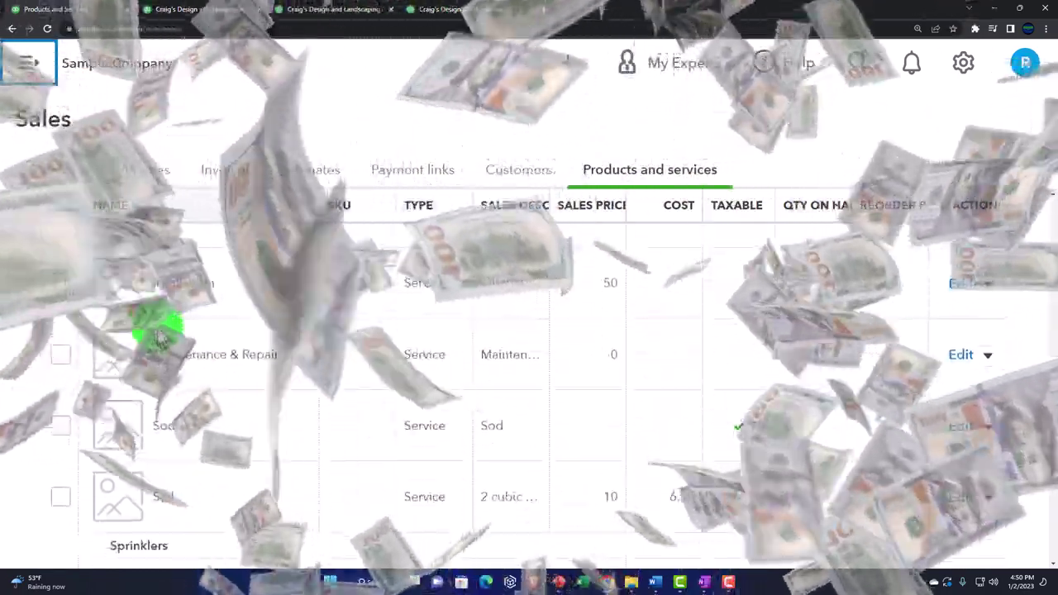
scroll(157, 326, "down", 1)
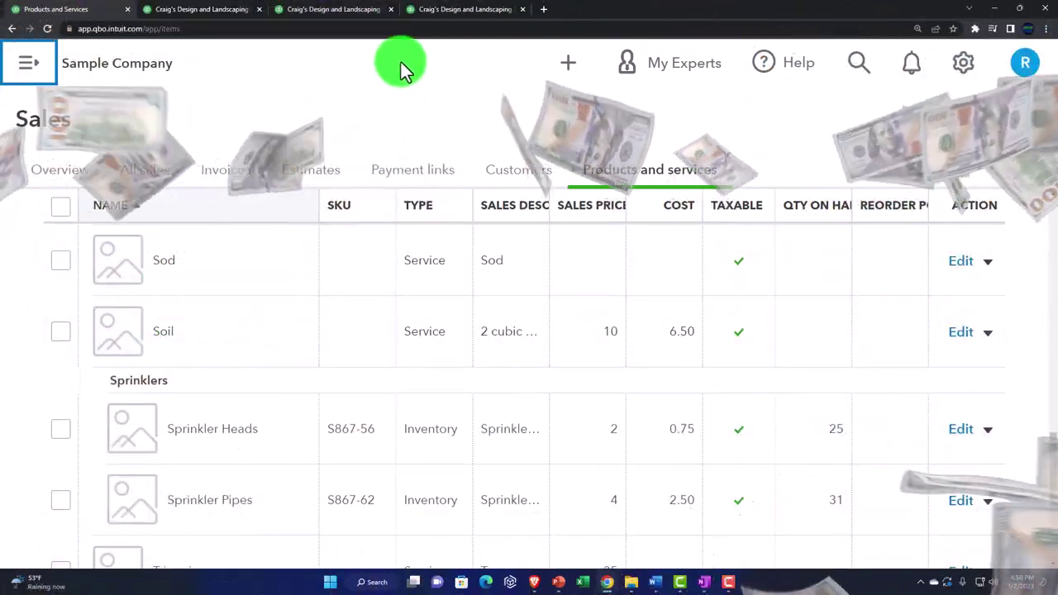
Step: Return to the Inventory Valuation Summary tab and review each item's quantity, asset value and average cost
left_click(444, 17)
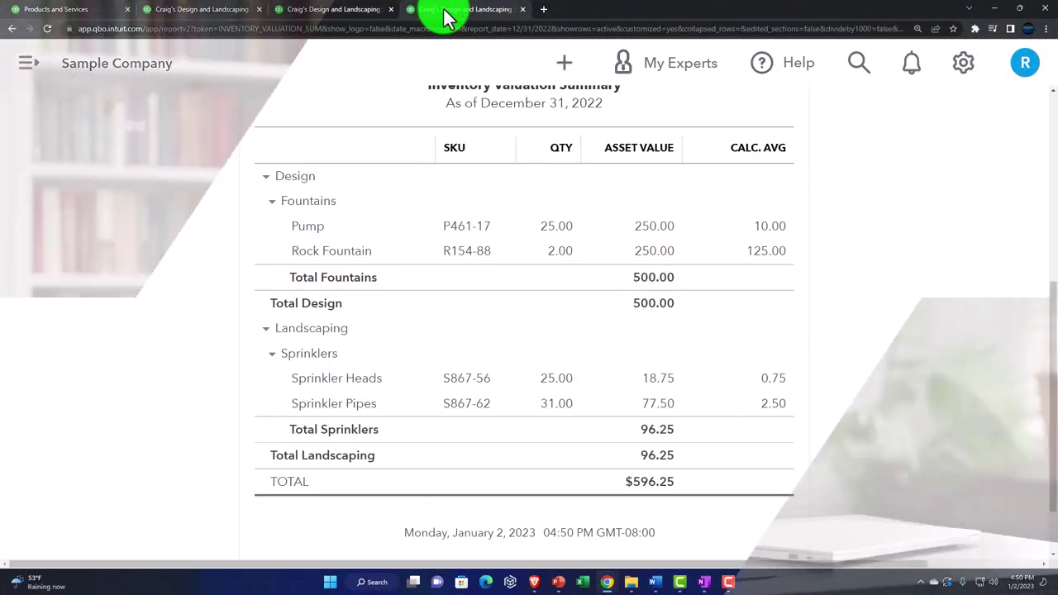
scroll(229, 396, "up", 2)
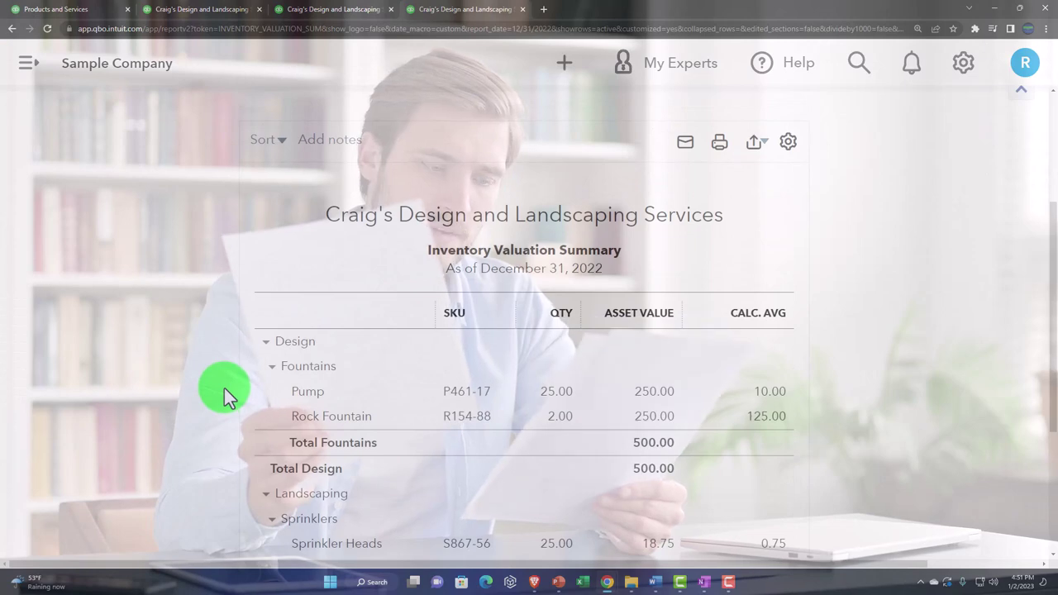
scroll(224, 388, "down", 2)
scroll(224, 388, "up", 1)
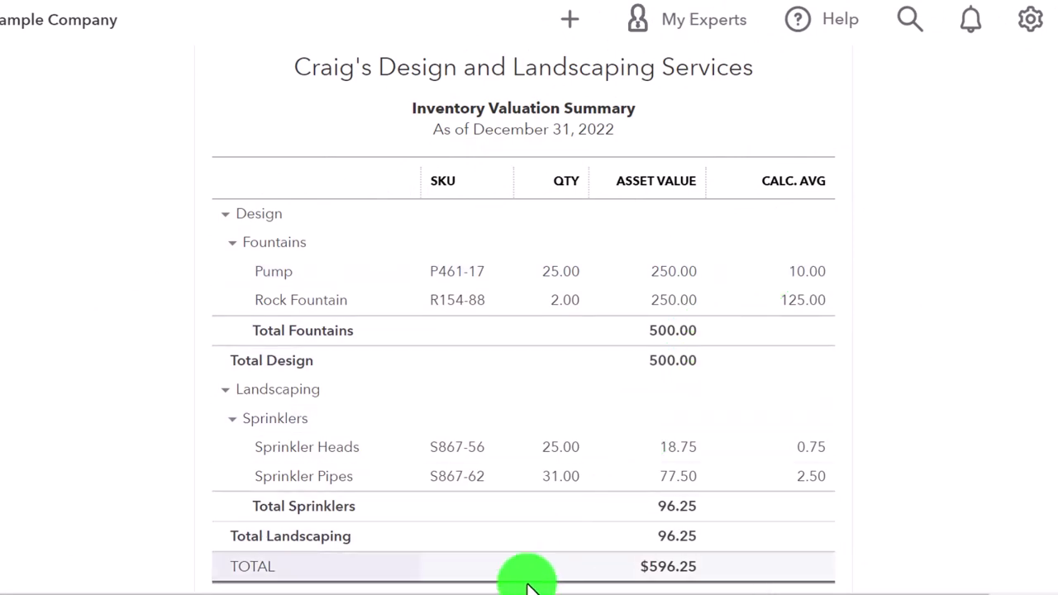
Step: Open Calculator, keep it on top as a compact window and place it beside the Inventory Valuation Summary
left_click(376, 589)
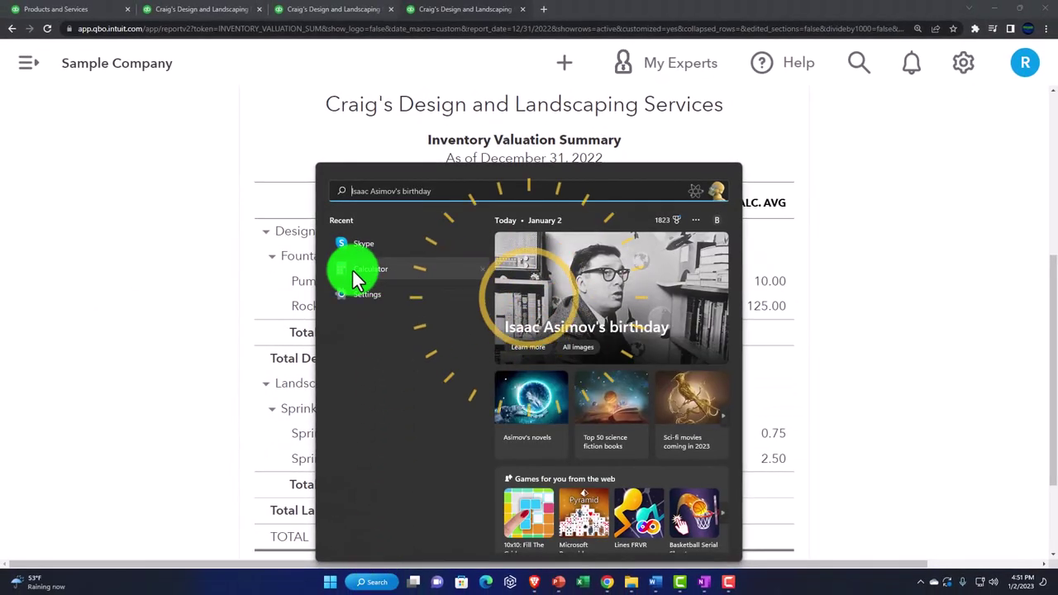
left_click(356, 277)
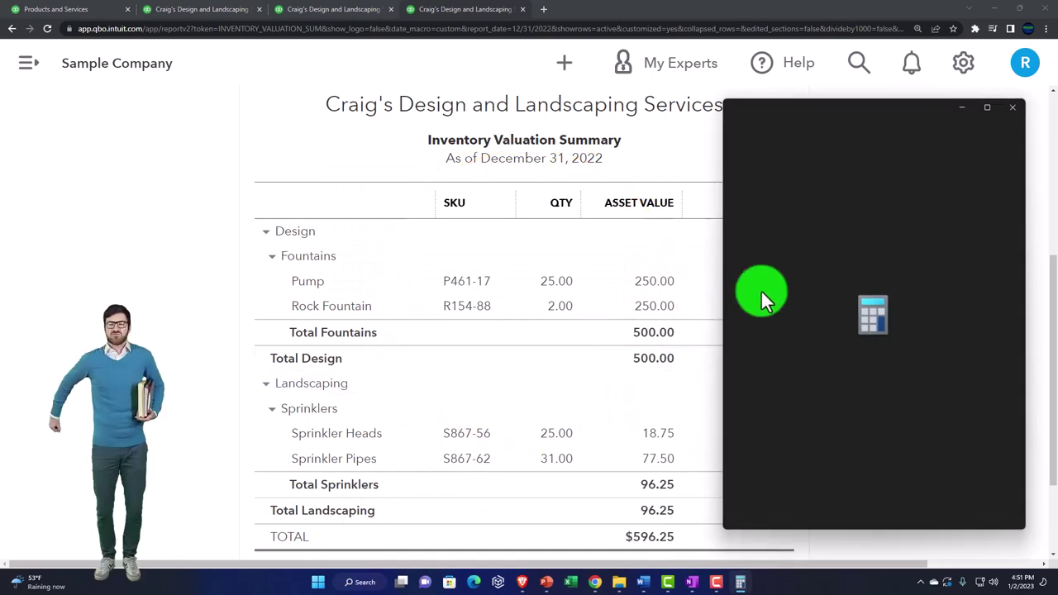
left_click(814, 128)
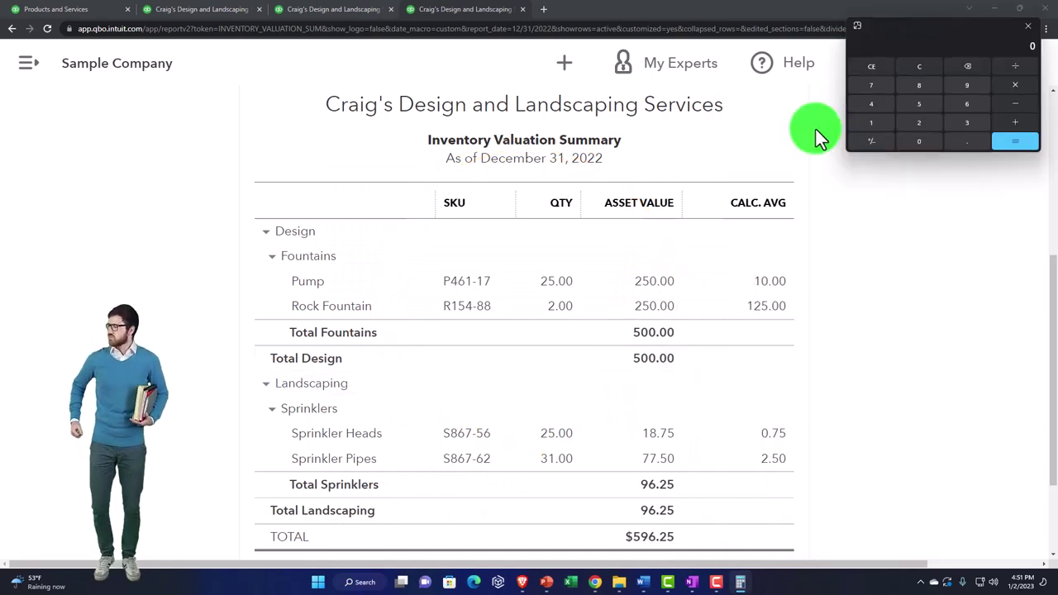
left_click_drag(909, 38, 909, 288)
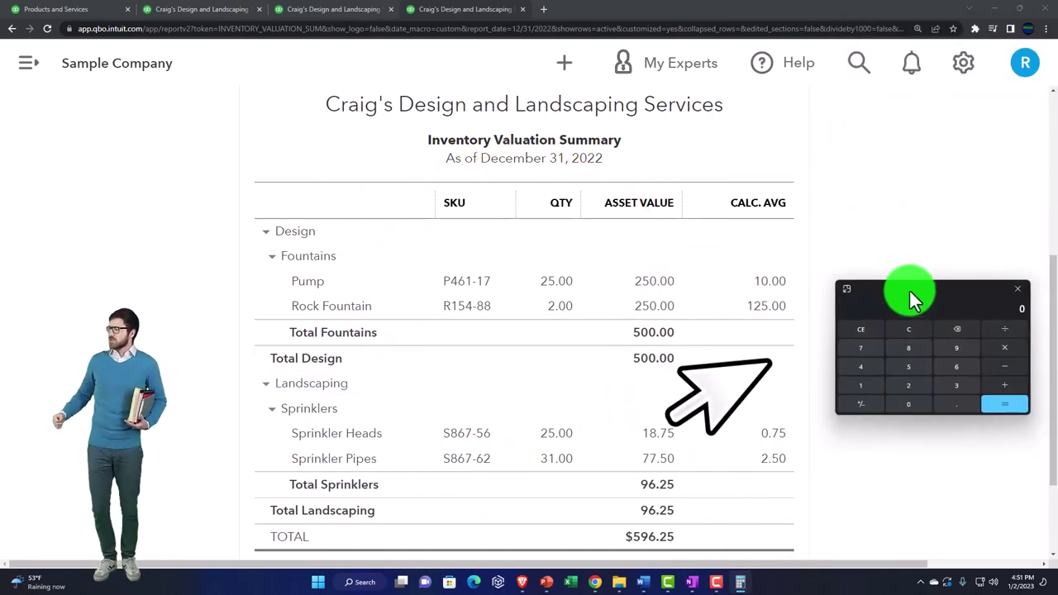
Step: Calculate the Pump's average unit cost by dividing its asset value of 250 by its quantity of 25
scroll(736, 354, "down", 1)
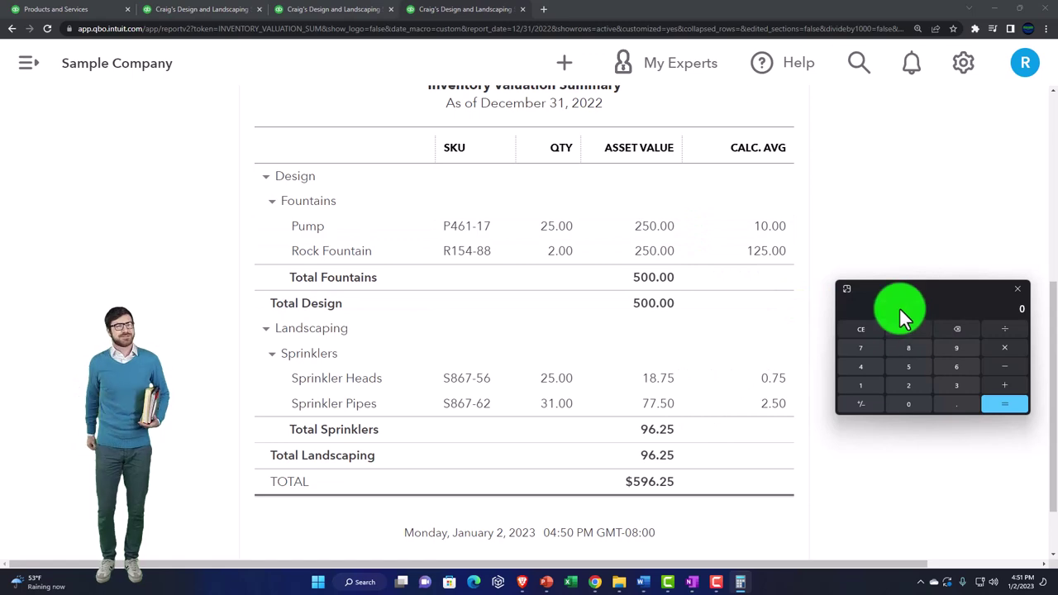
type("250")
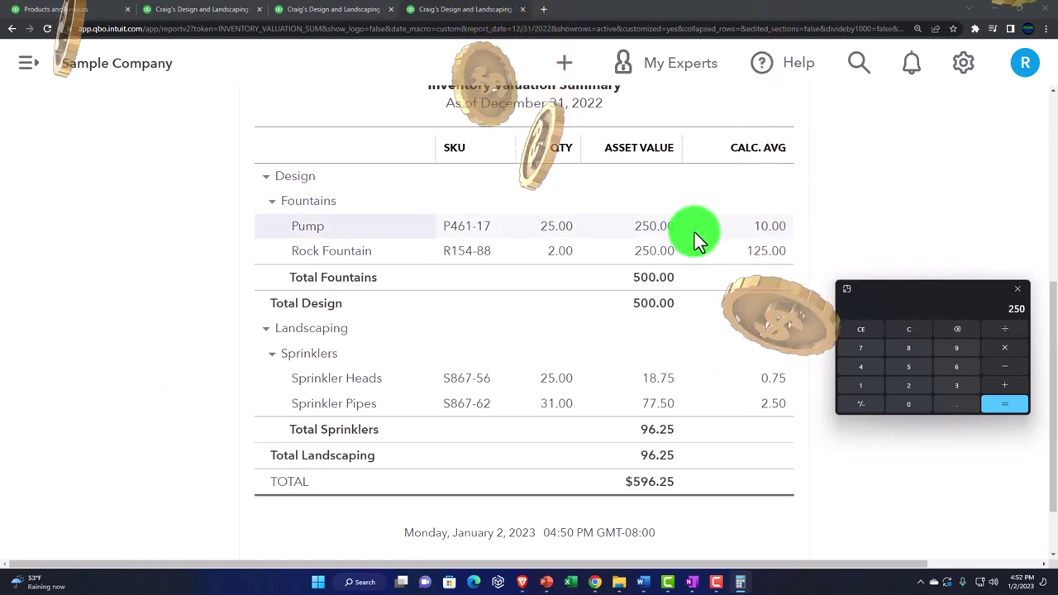
type("/25")
key("Return")
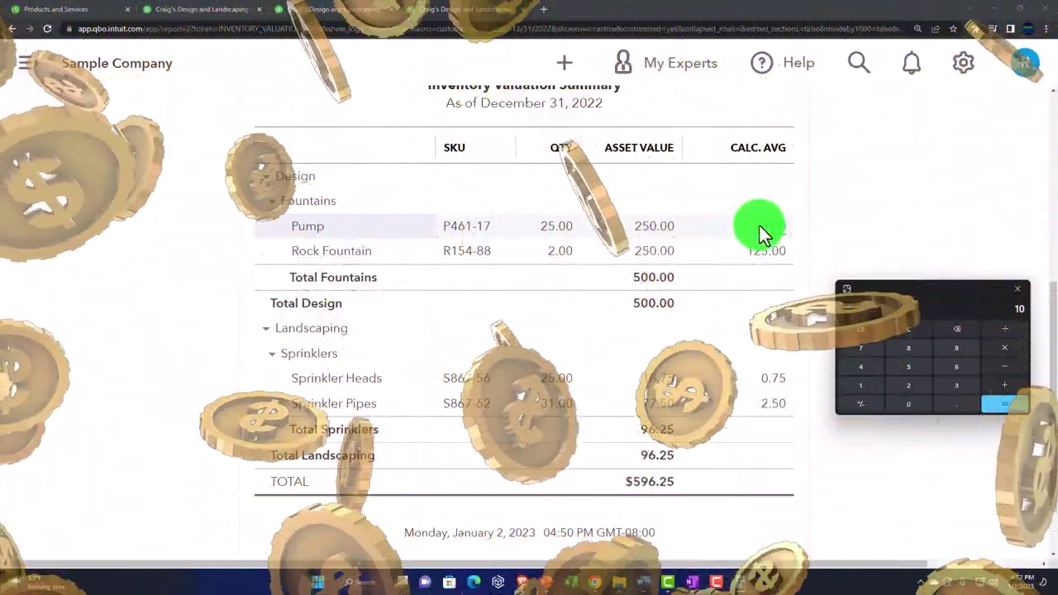
scroll(711, 347, "down", 1)
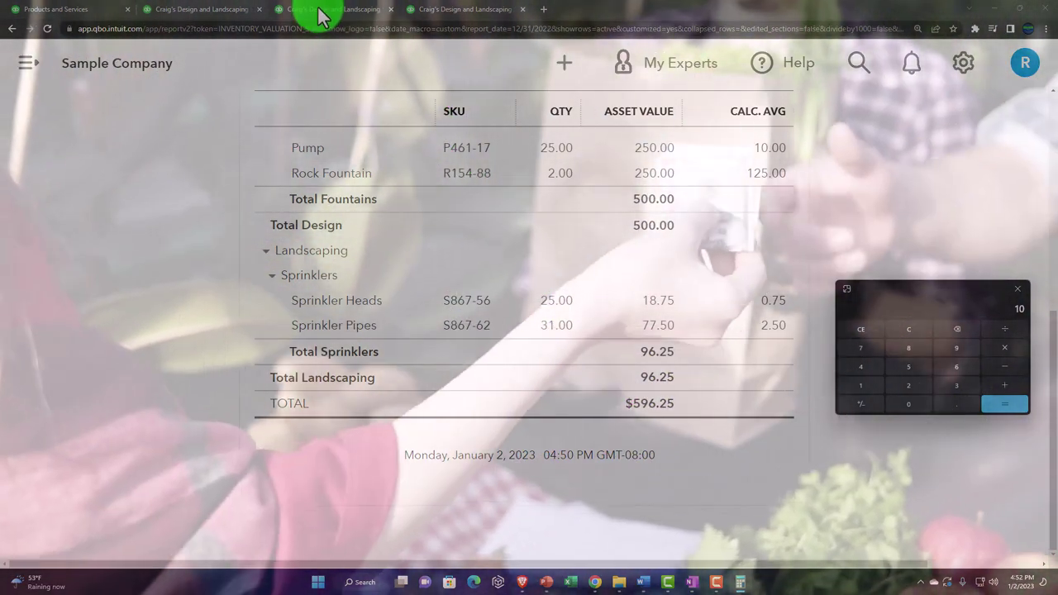
Step: Switch to the balance sheet and review the Inventory Asset line under Other Current Assets
left_click(236, 11)
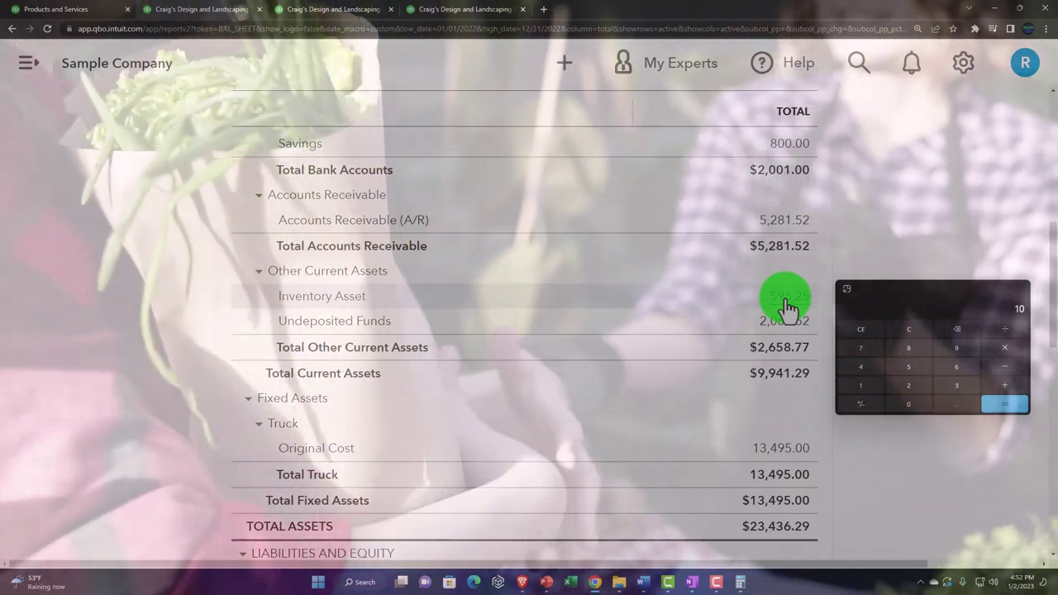
scroll(785, 304, "up", 1)
left_click(780, 277)
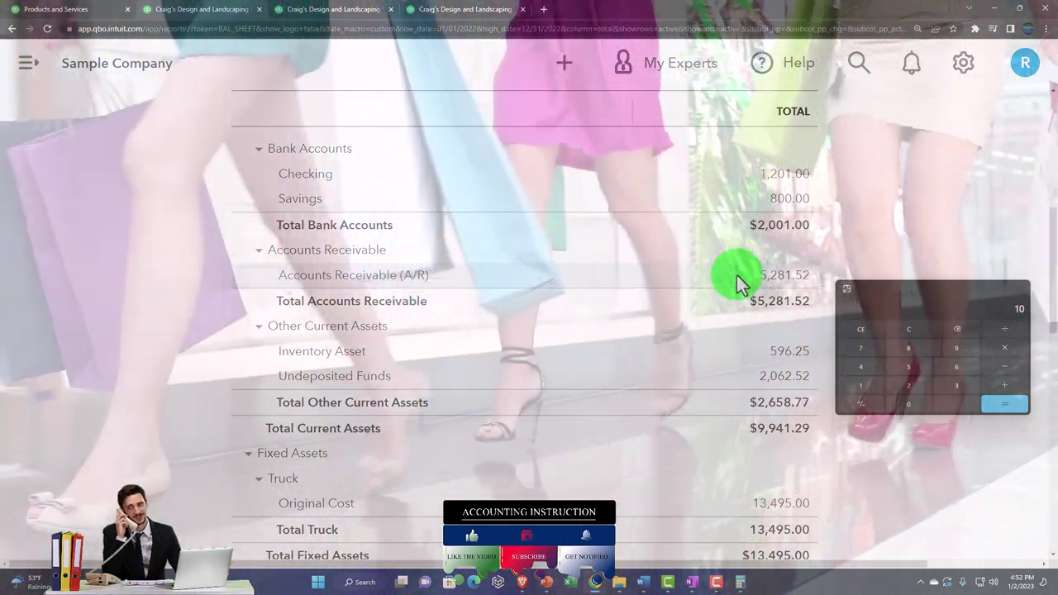
scroll(748, 293, "down", 1)
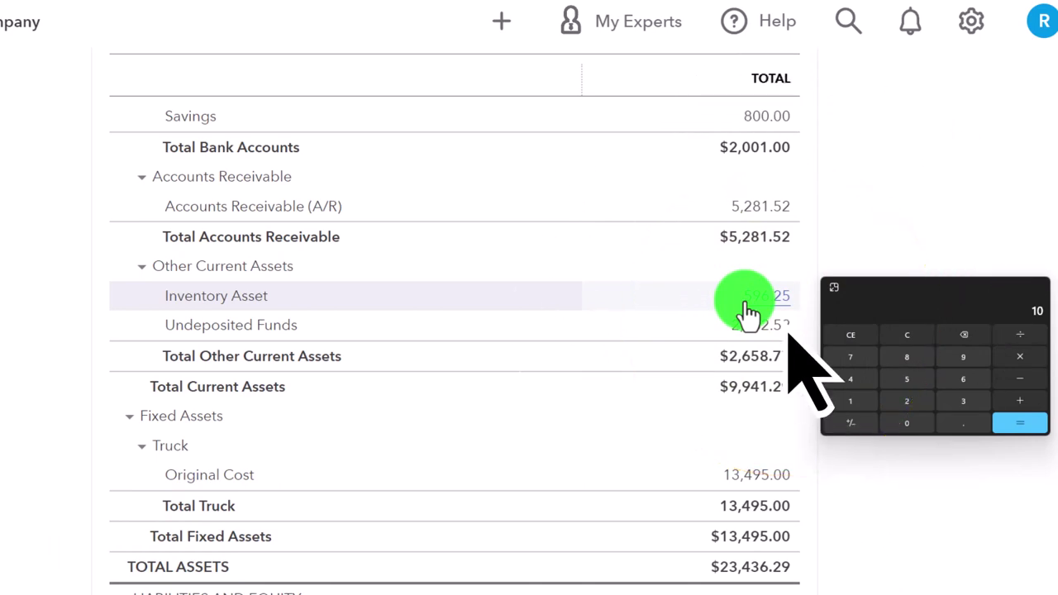
Step: Switch to the Profit and Loss report and collapse its Income and Expenses sections to focus on Cost of Goods Sold
left_click(328, 12)
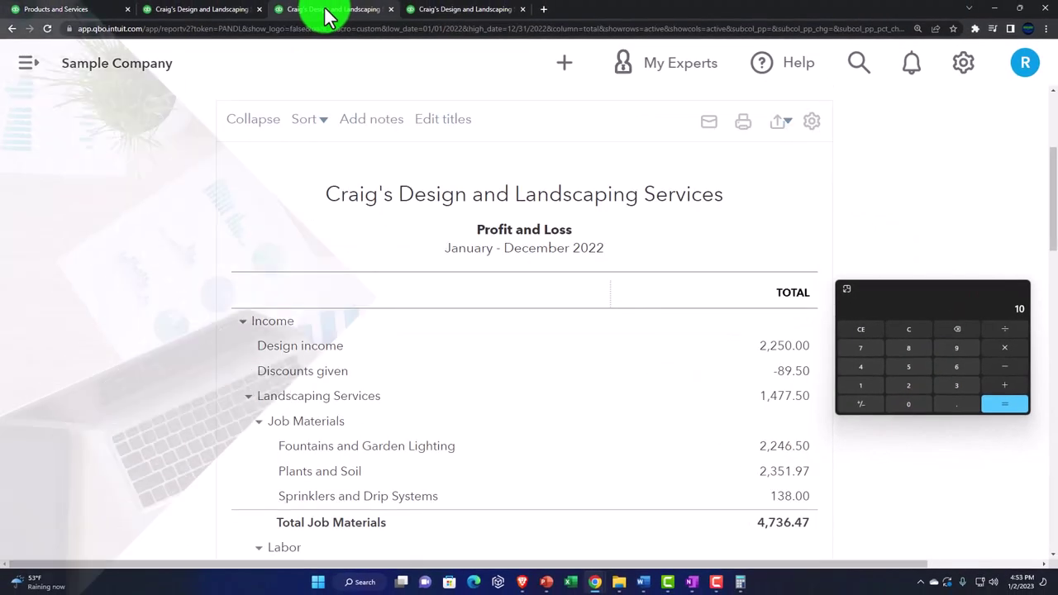
scroll(331, 333, "down", 1)
left_click(243, 273)
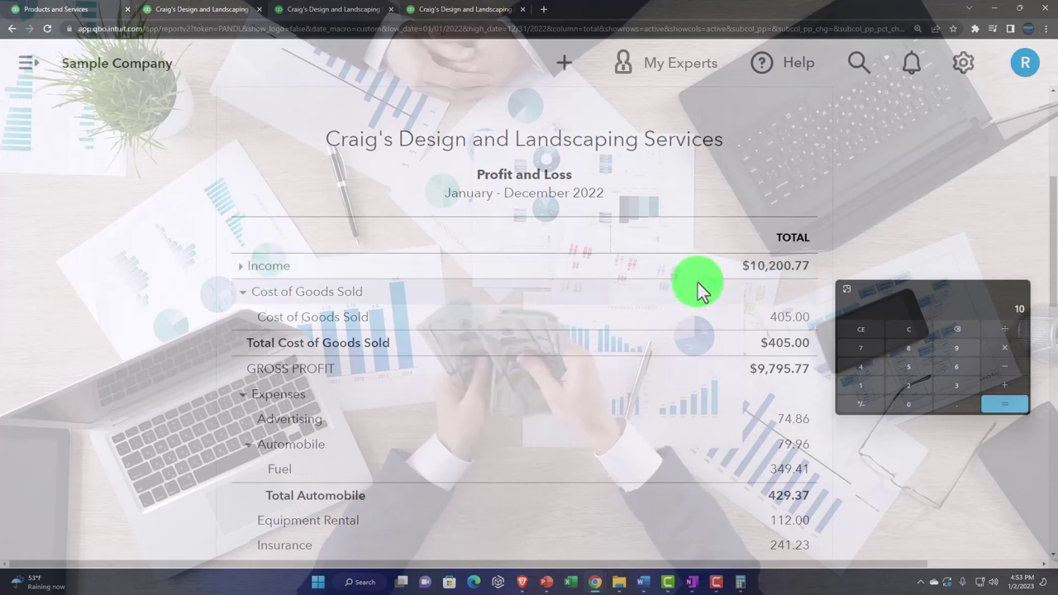
left_click(245, 397)
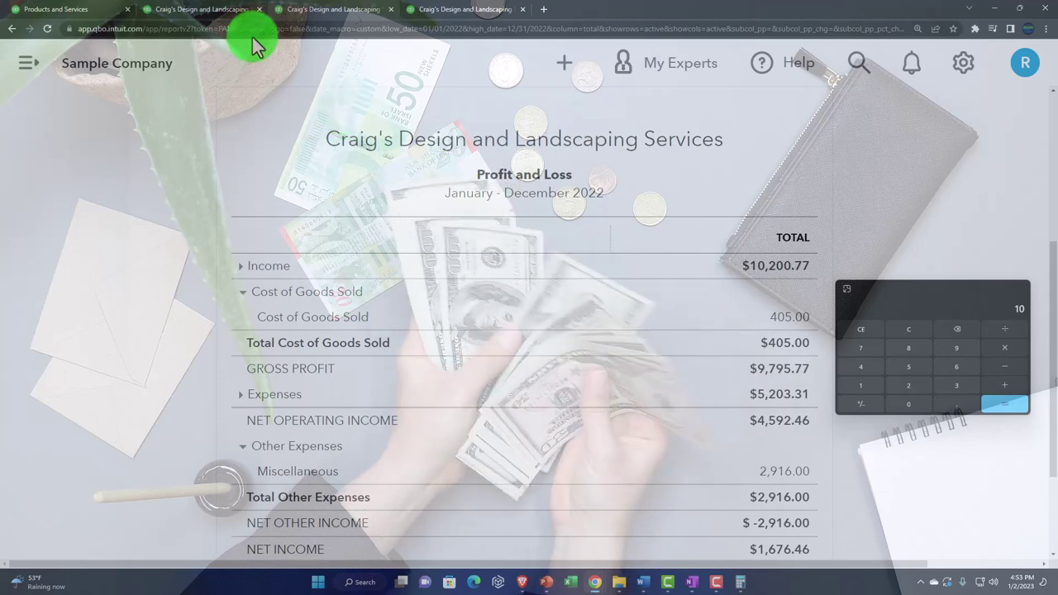
Step: Recheck the inventory on the balance sheet and return to the Inventory Valuation Summary report
left_click(213, 10)
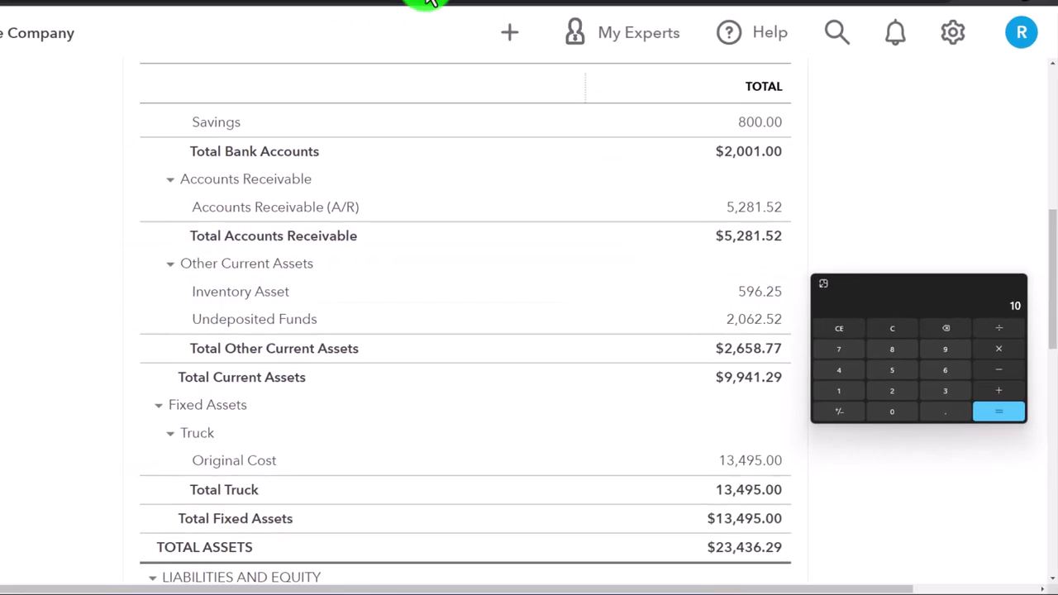
left_click(484, 10)
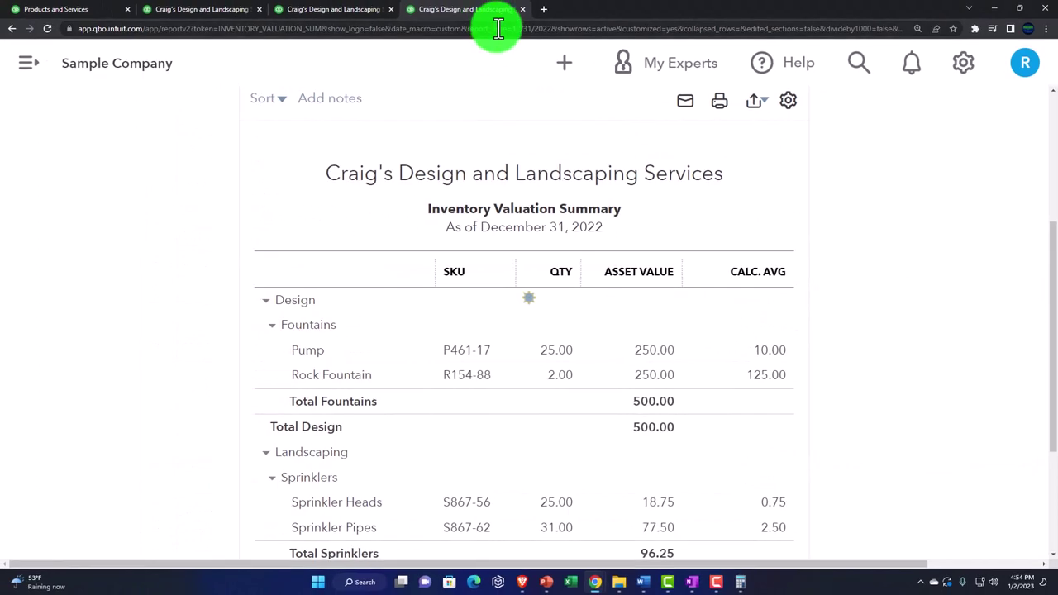
scroll(543, 203, "up", 2)
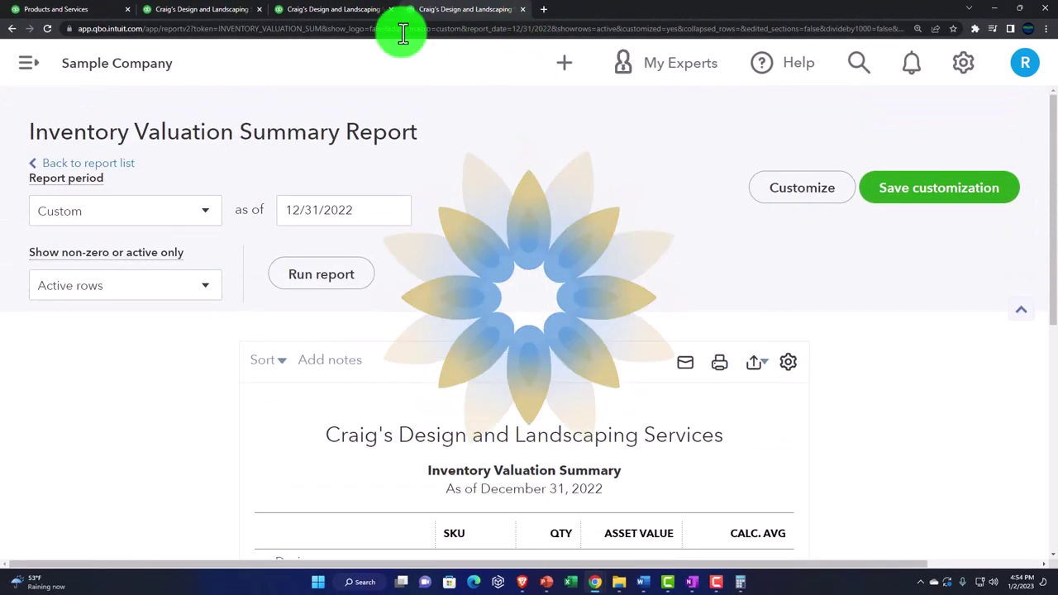
Step: Find the inventory reports by searching the Reports page for "inve" and open Inventory Valuation Detail, with the navigation menu collapsed
left_click(16, 75)
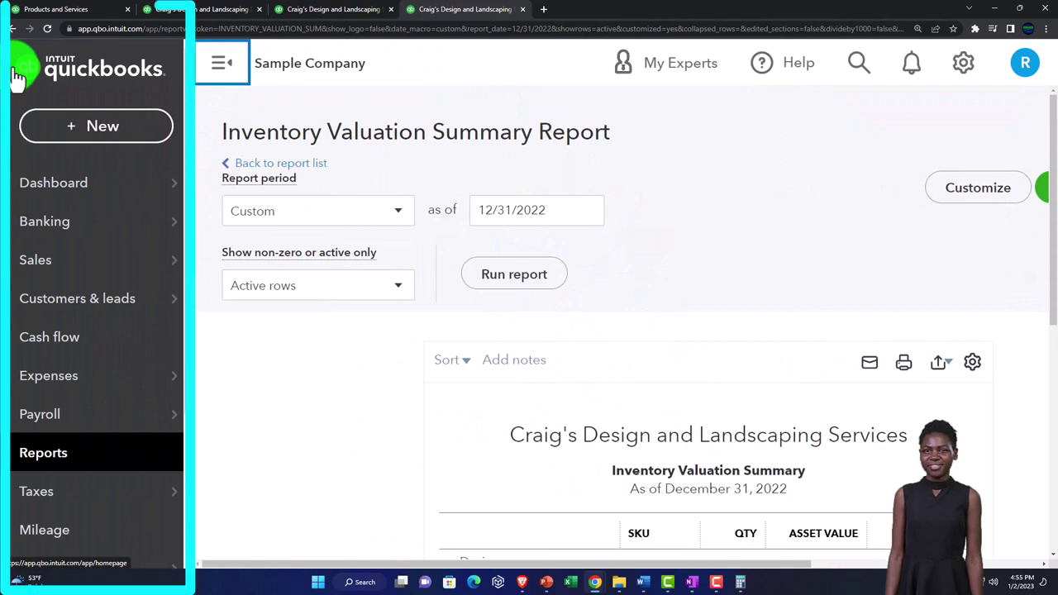
left_click(54, 460)
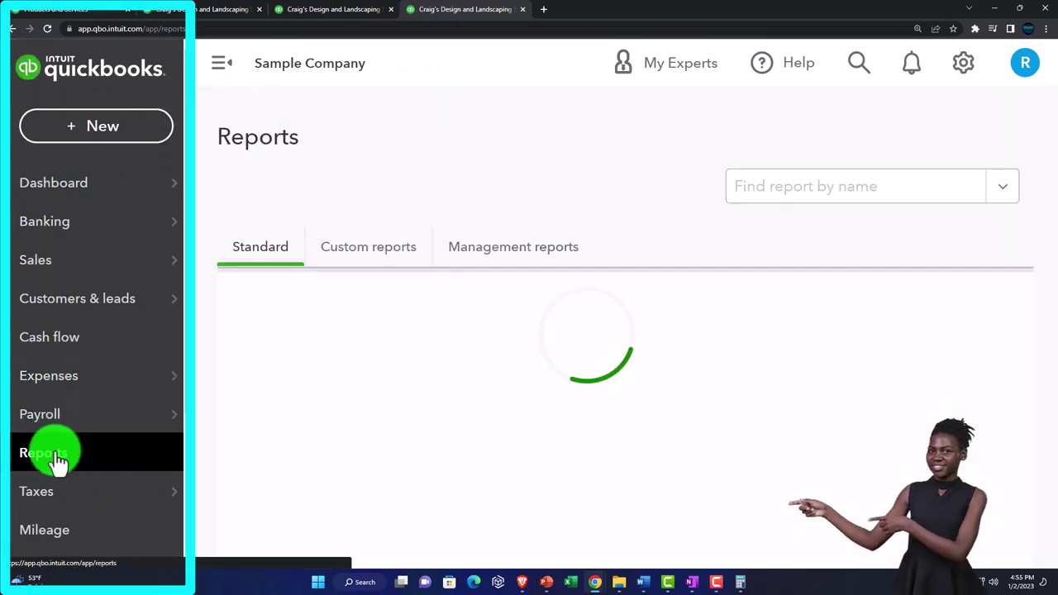
left_click(216, 66)
left_click(676, 196)
type("inve")
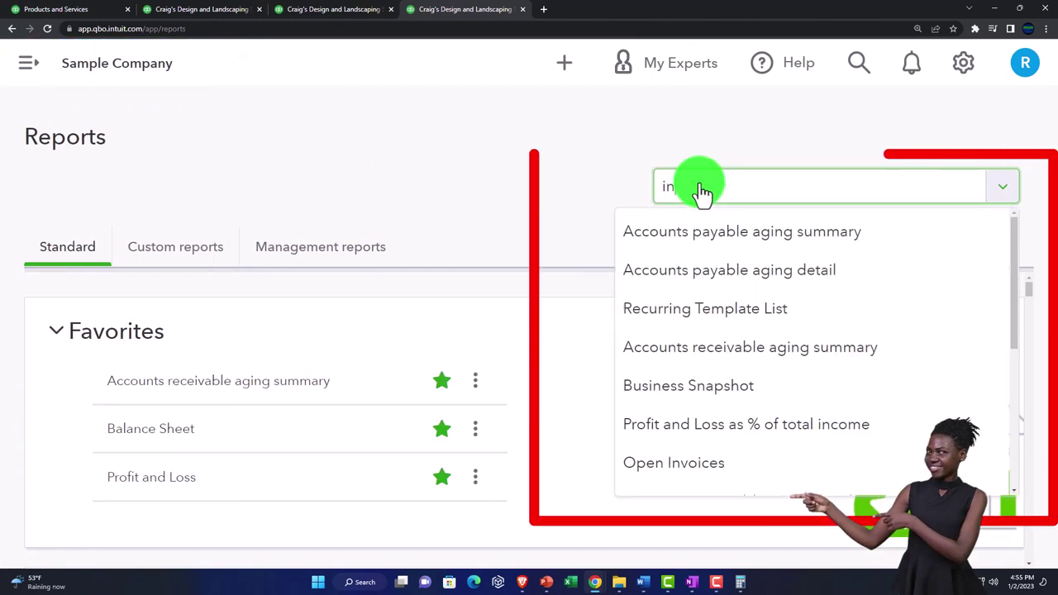
key("Down")
key("Down")
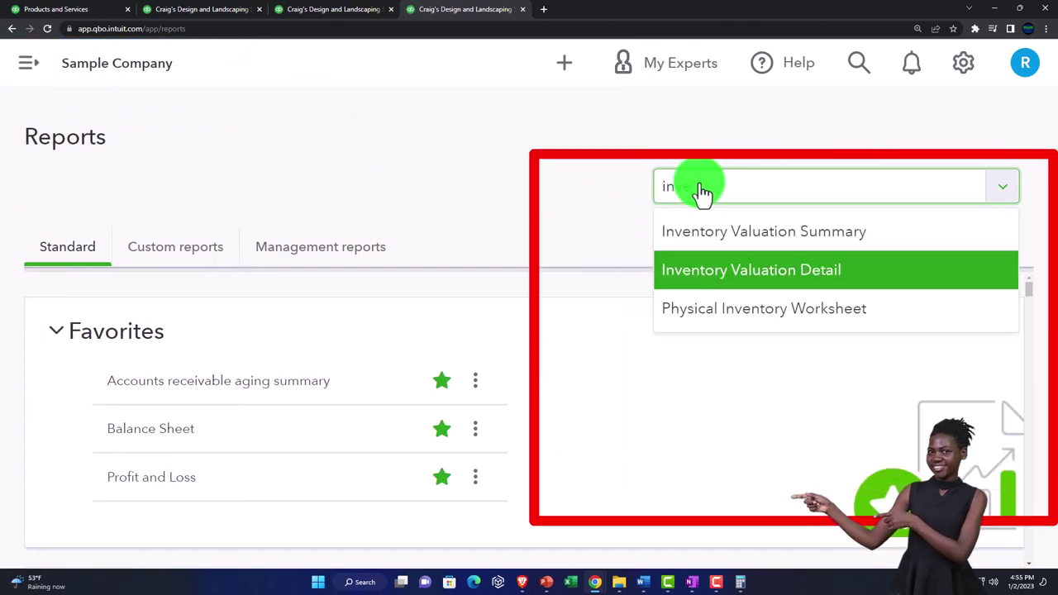
key("Return")
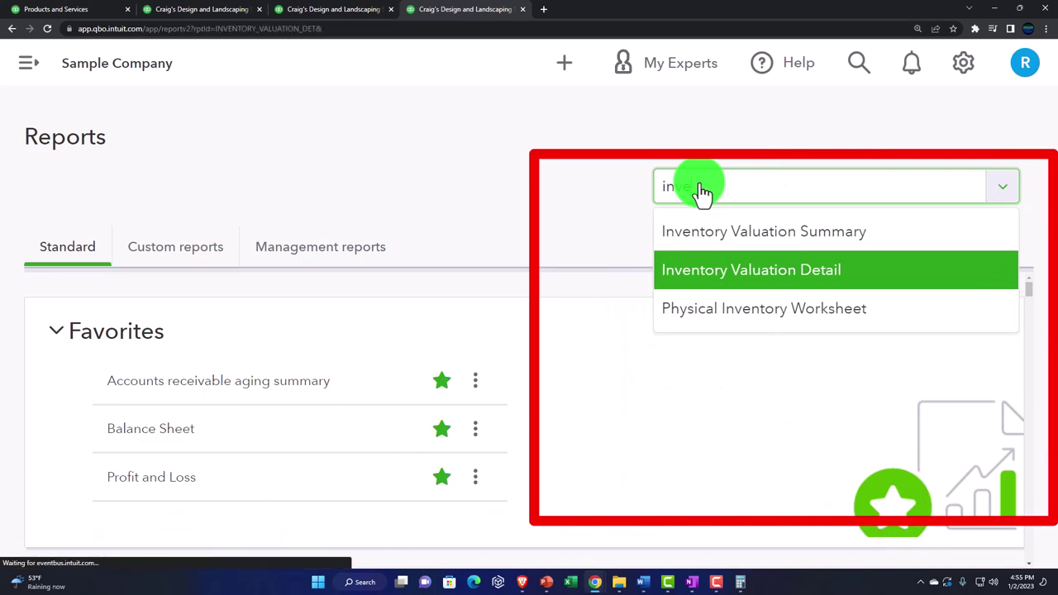
Step: Set the Inventory Valuation Detail report period to 01/01/2022 to 12/31/2022 and run the report
scroll(701, 191, "down", 2)
scroll(412, 242, "up", 3)
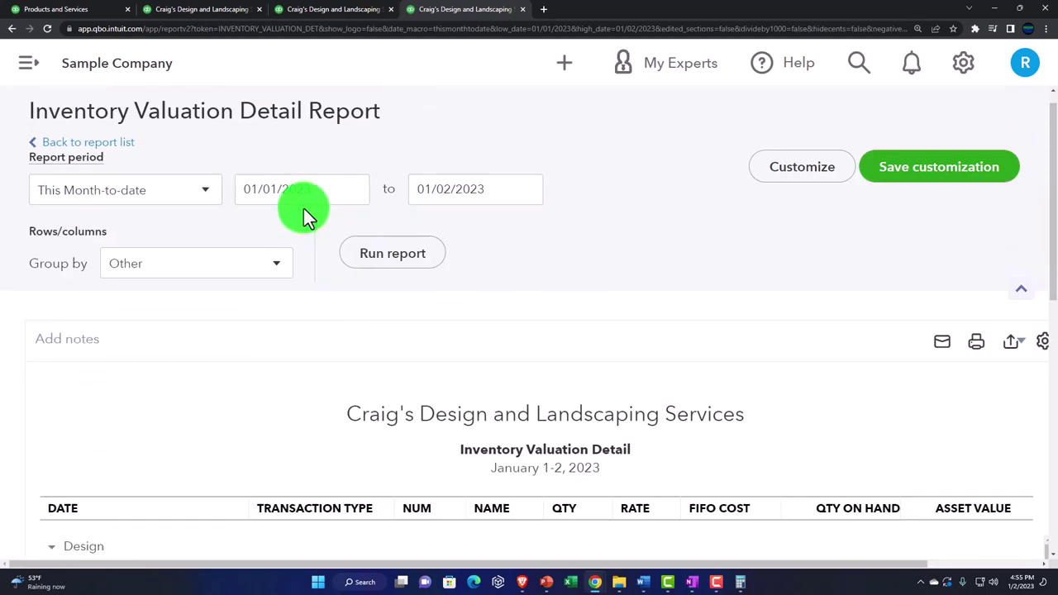
left_click(310, 189)
type("01/01/2022")
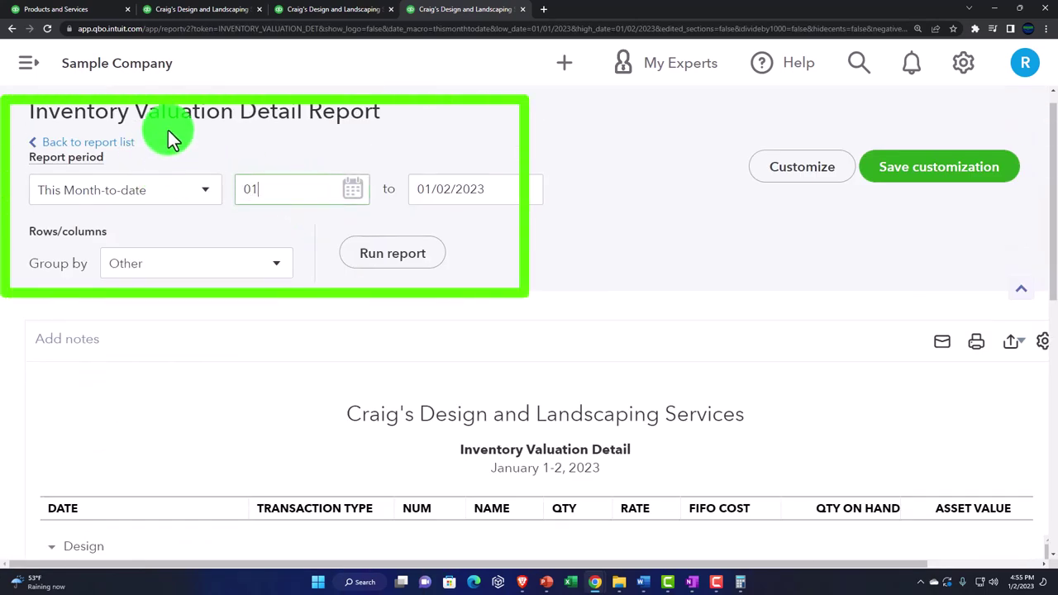
key("Tab")
type("12/31/202")
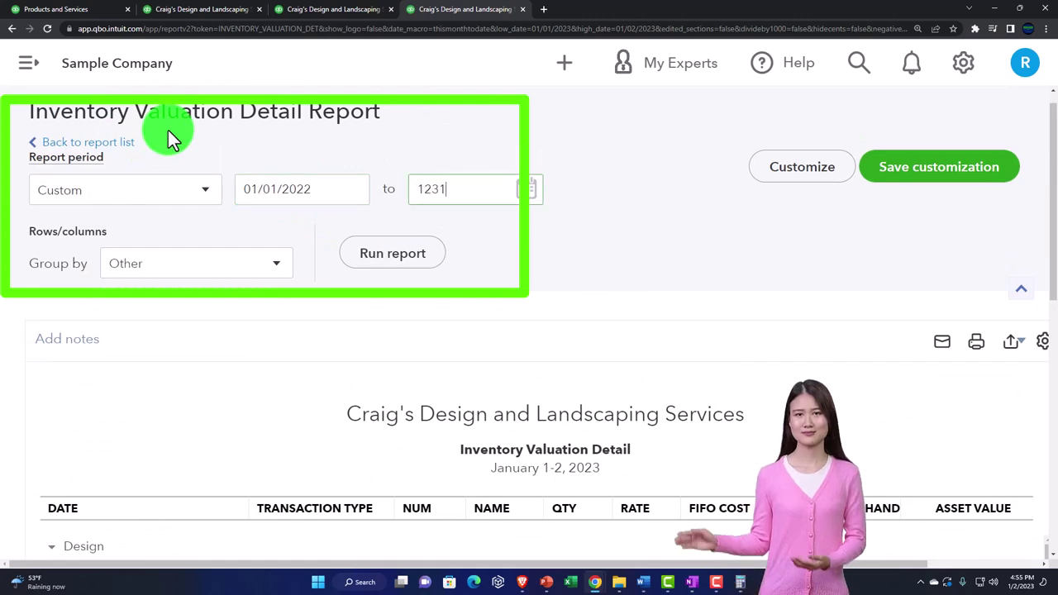
left_click(388, 250)
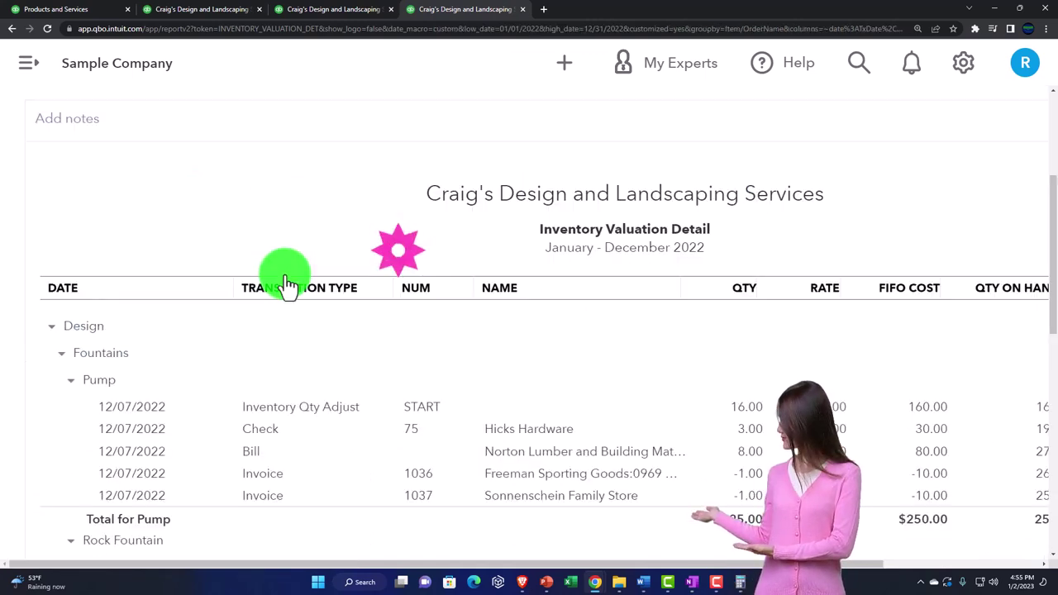
Step: Zoom out and examine the detail report's transactions, quantities, FIFO costs and asset values from Pump down to Sprinkler Pipes
key("ctrl+minus")
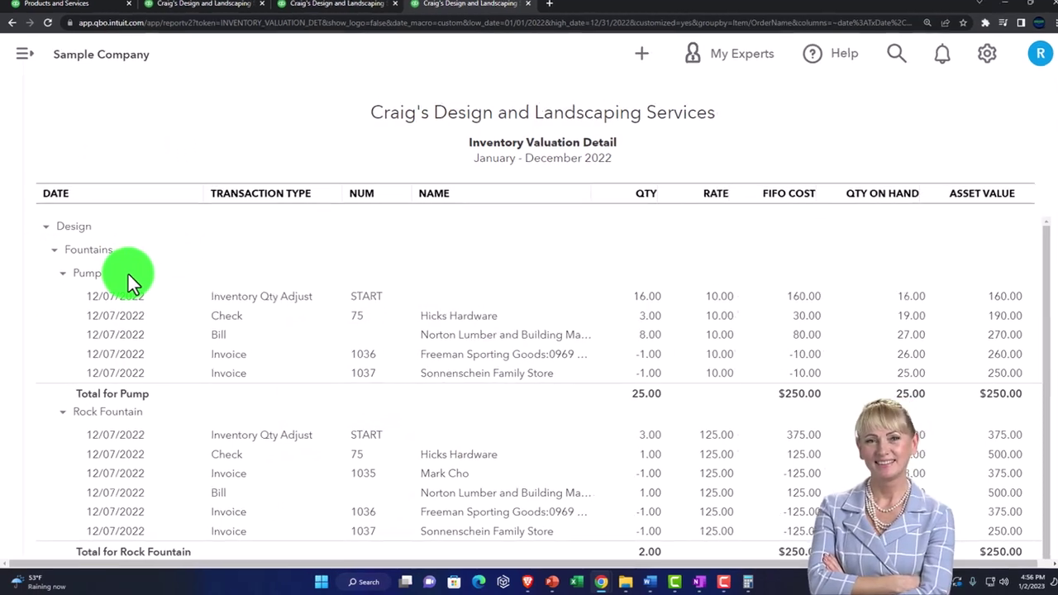
left_click(127, 277)
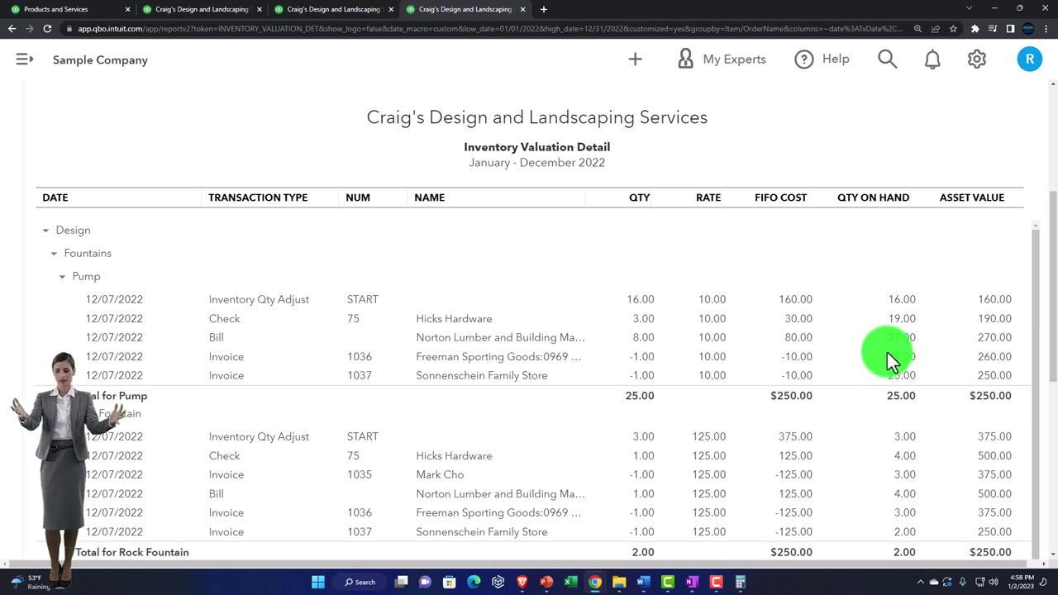
scroll(845, 361, "down", 3)
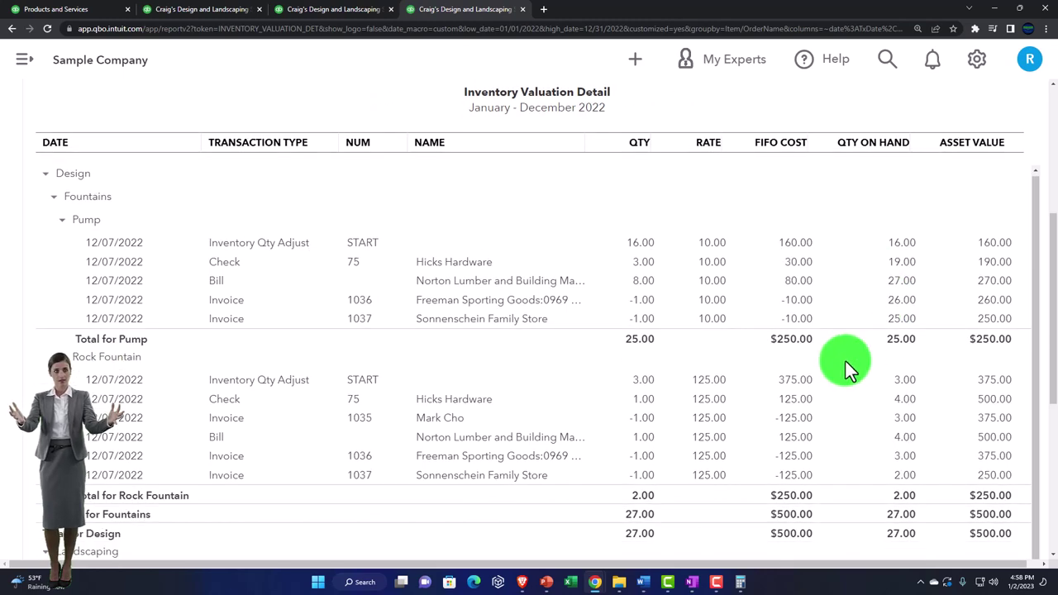
scroll(845, 361, "down", 5)
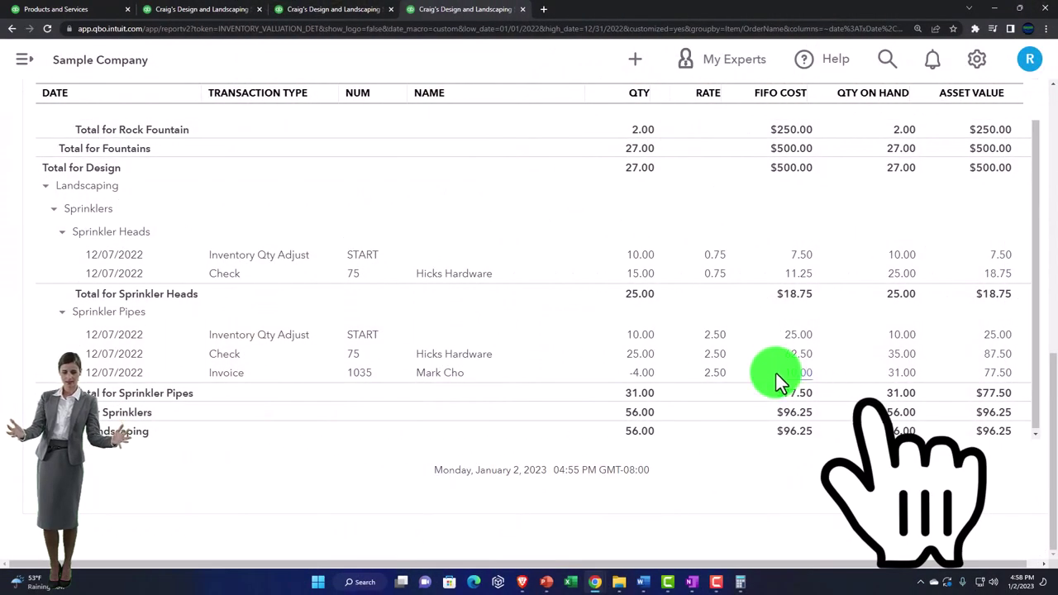
scroll(764, 374, "up", 1)
scroll(761, 374, "up", 1)
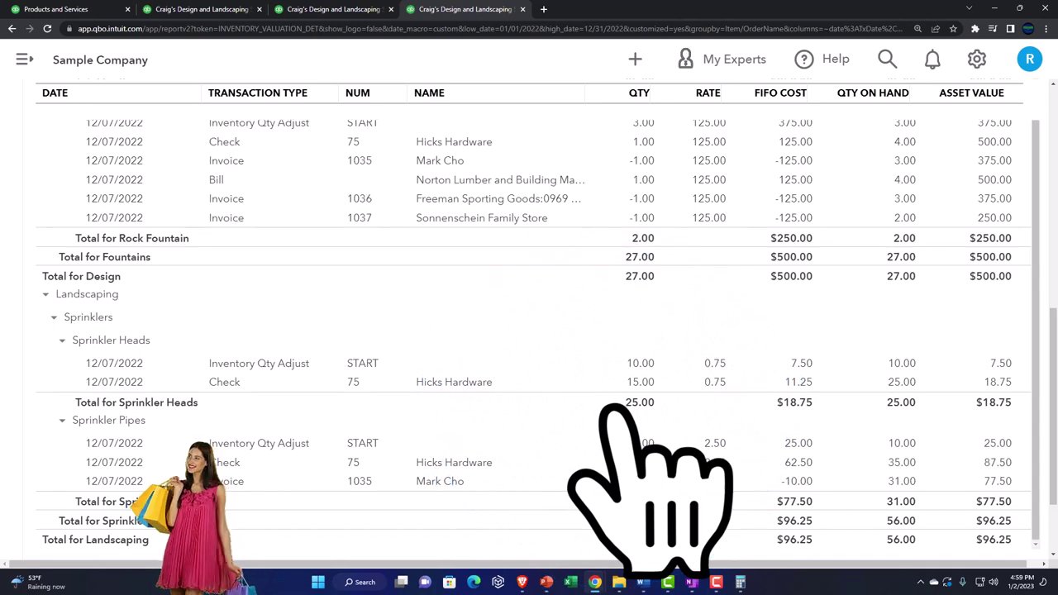
left_click(640, 488)
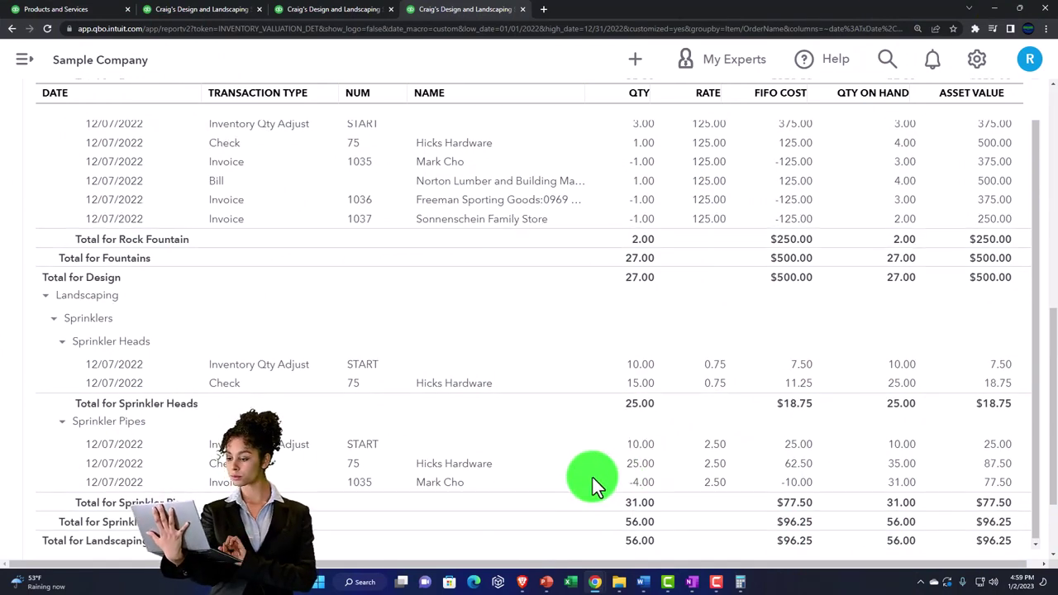
Step: Search the Reports page for "inve", open the Physical Inventory Worksheet and collapse the navigation menu
scroll(578, 405, "up", 10)
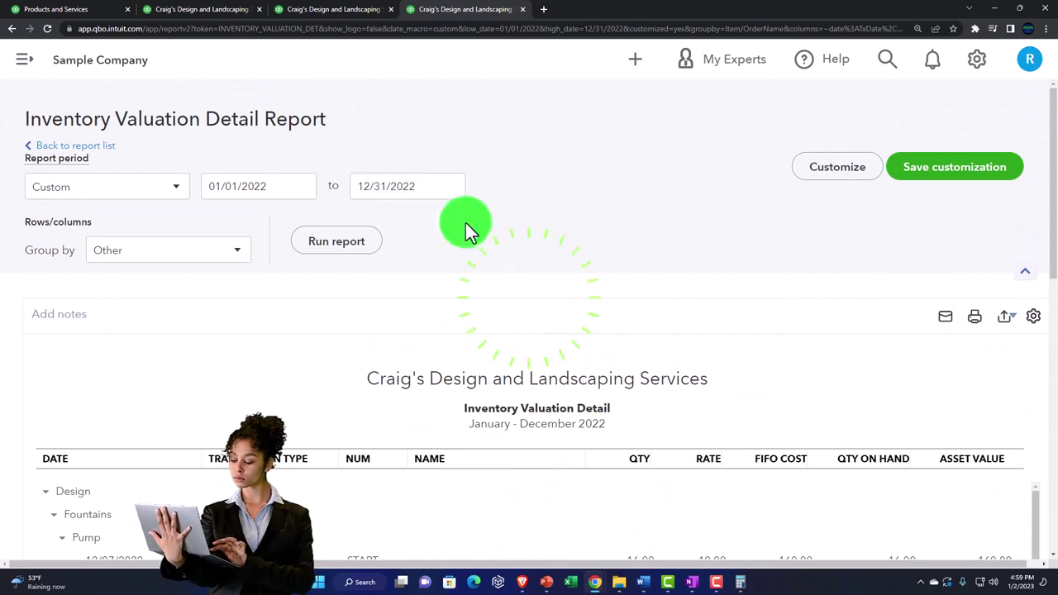
left_click(15, 66)
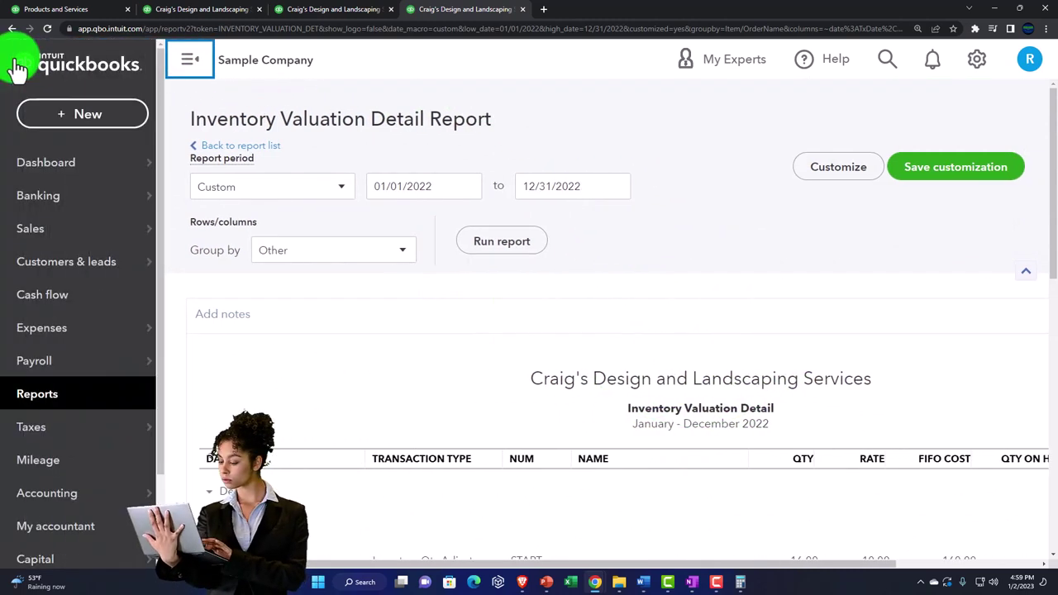
left_click(35, 400)
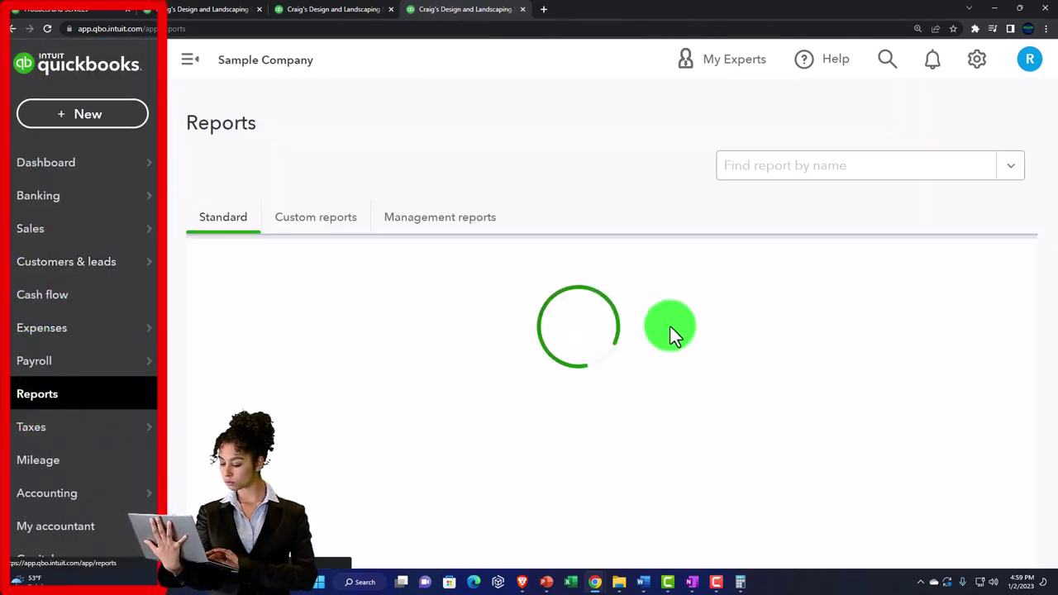
left_click(769, 175)
type("inve")
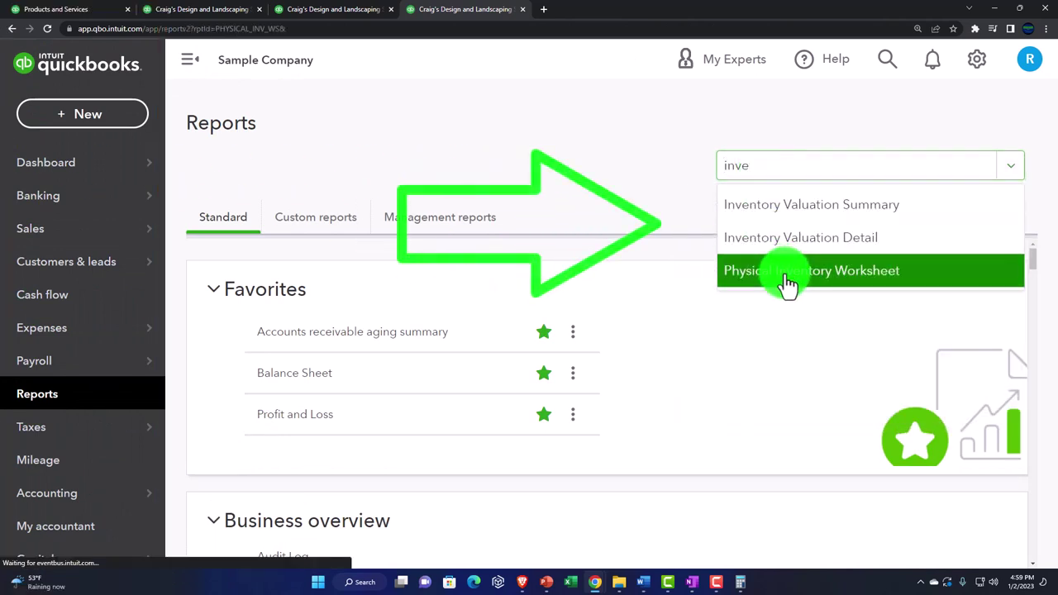
left_click(785, 273)
left_click(190, 59)
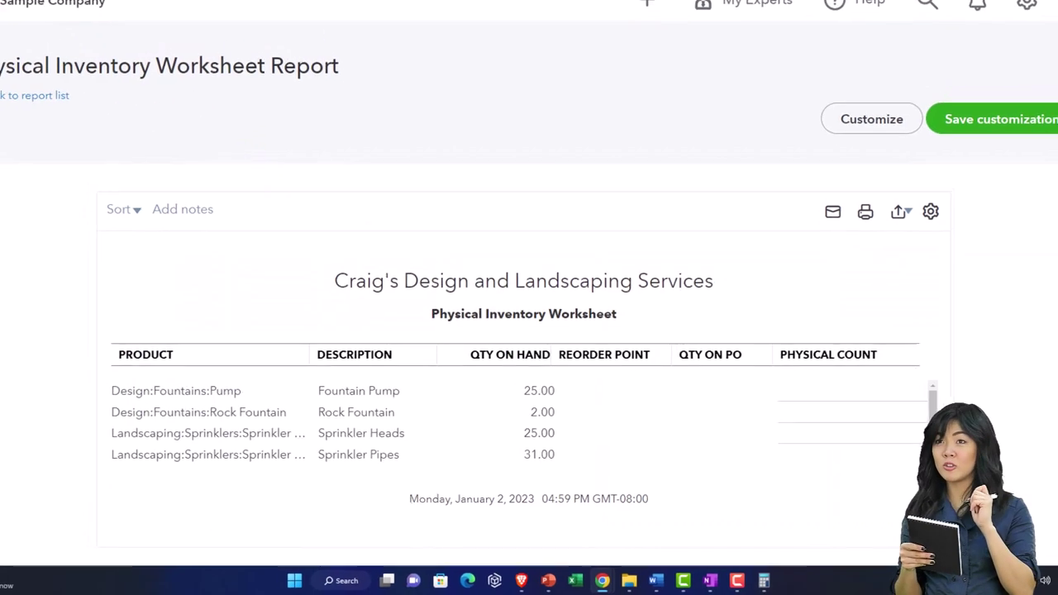
Step: Return to the first tab, expand the navigation menu and reopen the Sales products and services list
left_click(79, 11)
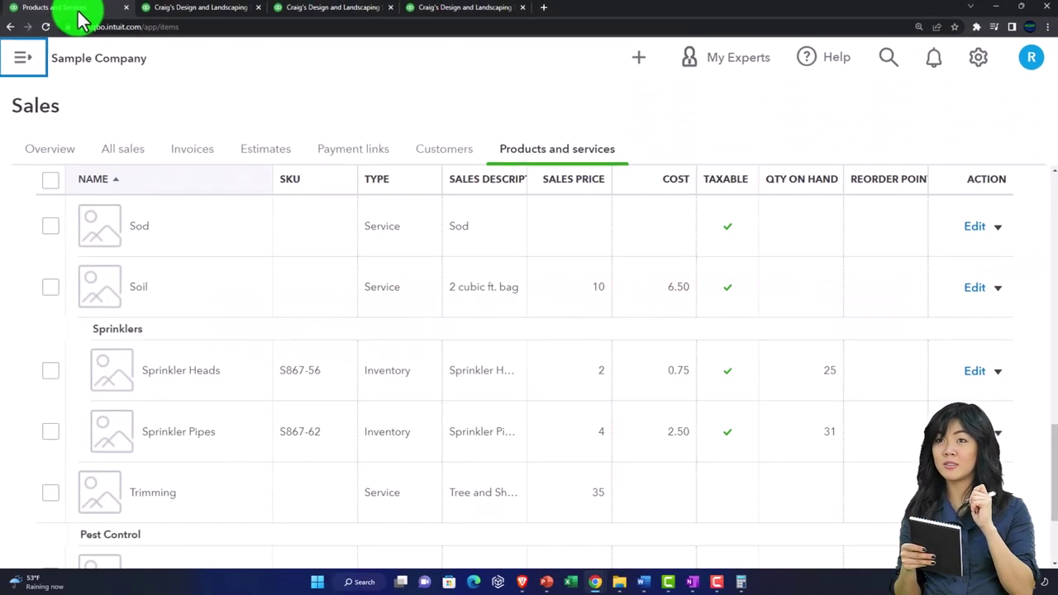
left_click(25, 66)
left_click(30, 231)
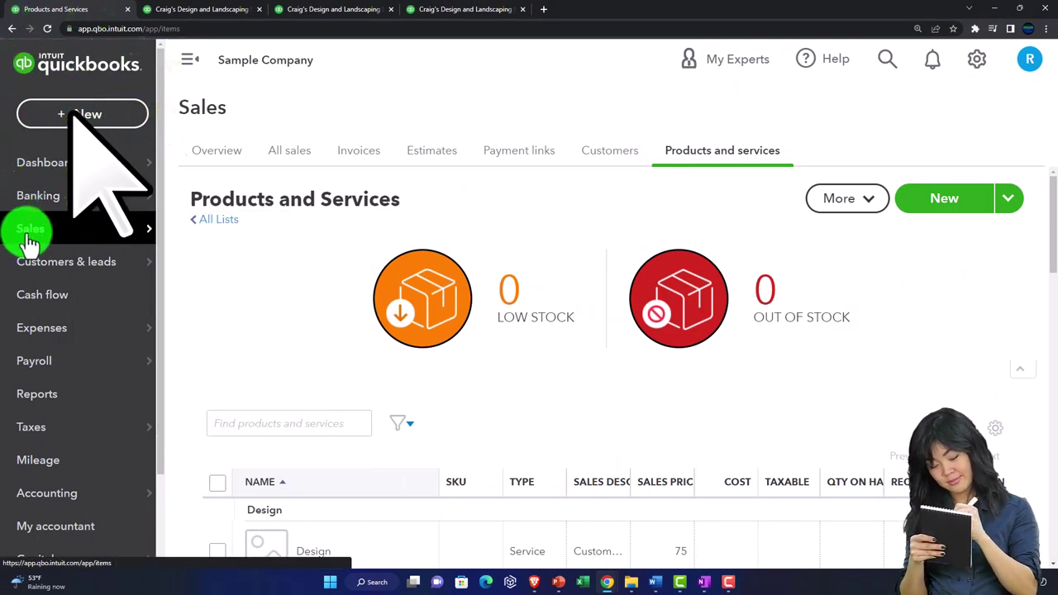
Step: Collapse the navigation menu, find the Pump item in the products list and open its quantity adjustment
left_click(205, 62)
scroll(307, 237, "down", 3)
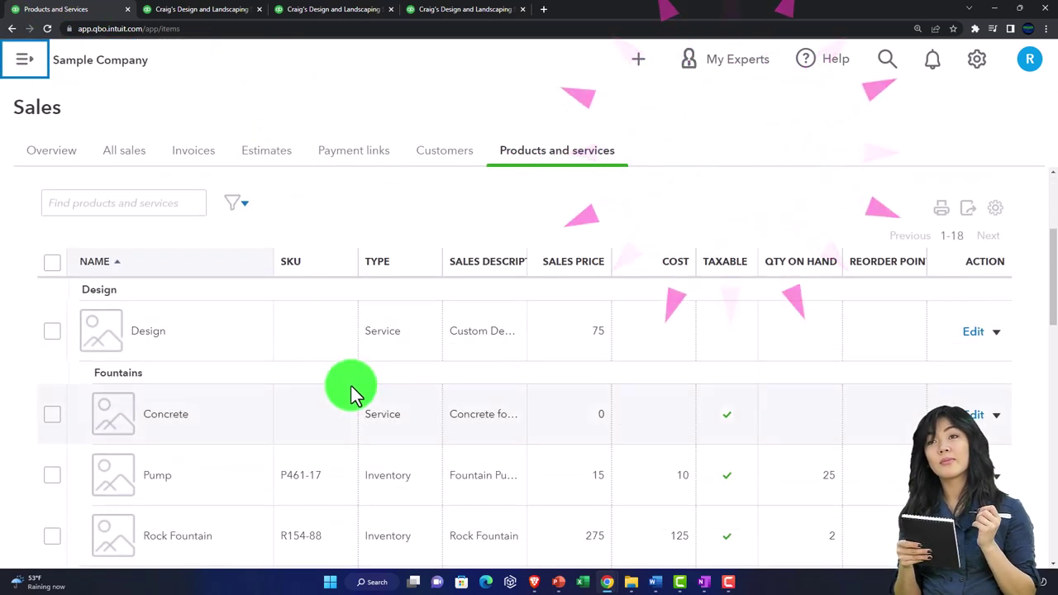
scroll(397, 390, "down", 1)
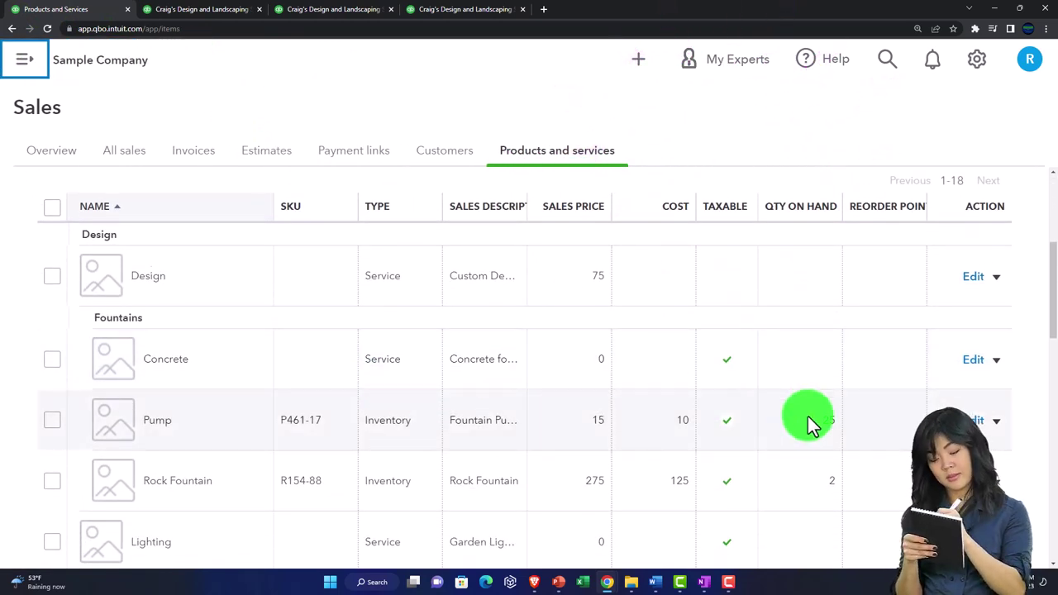
scroll(810, 423, "down", 2)
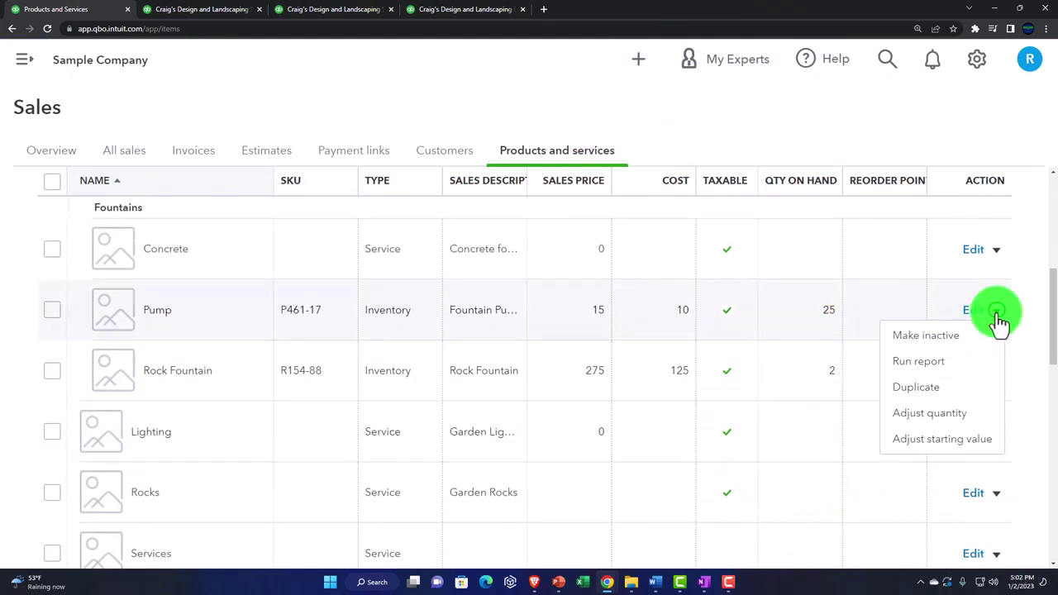
left_click(977, 421)
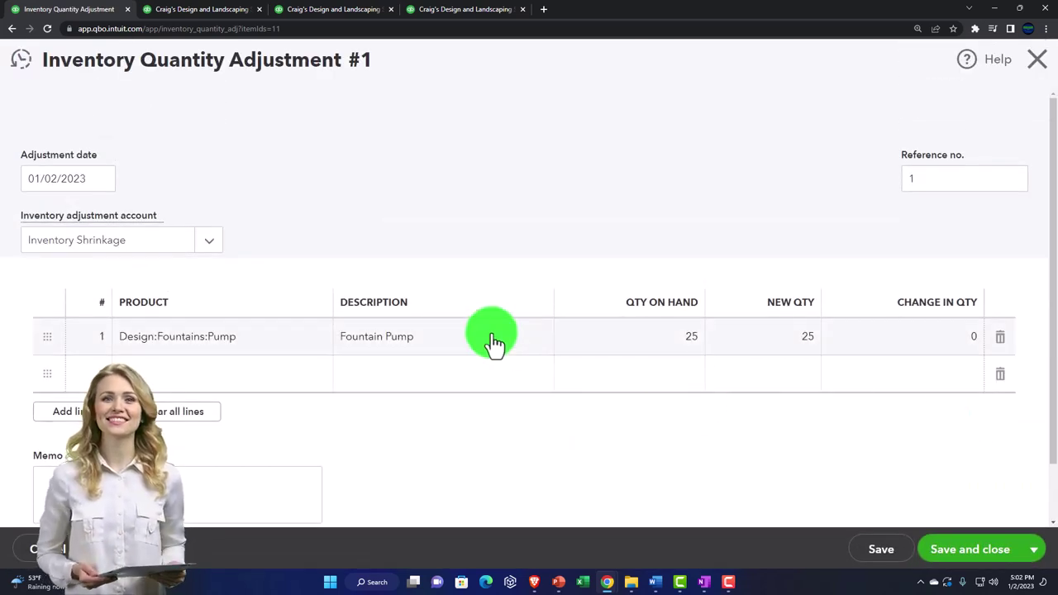
Step: Try a new quantity of 18 for the Pump in the inventory adjustment and close it without saving
scroll(494, 343, "down", 1)
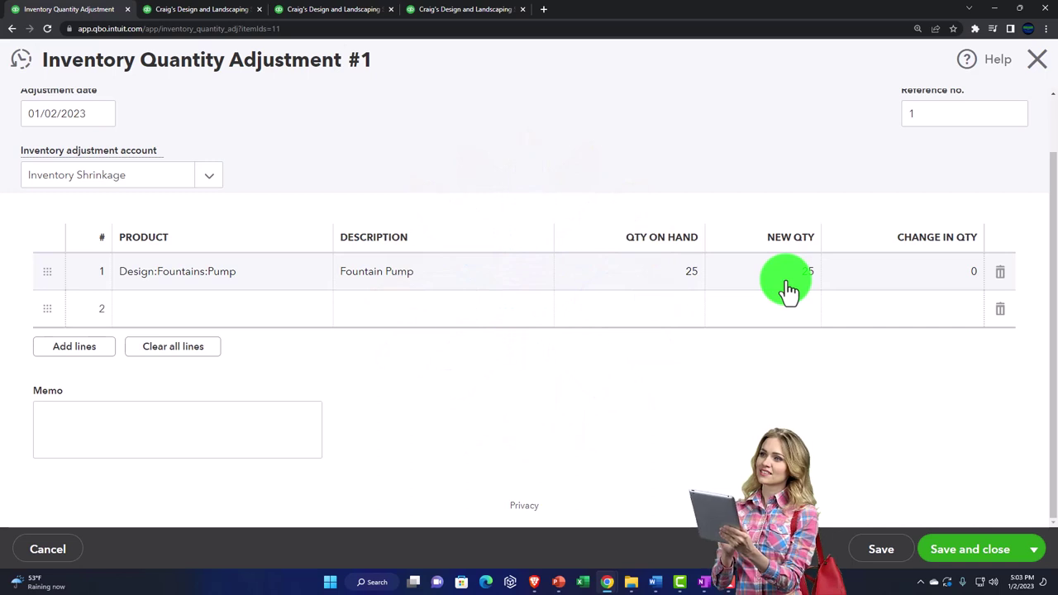
scroll(790, 289, "up", 1)
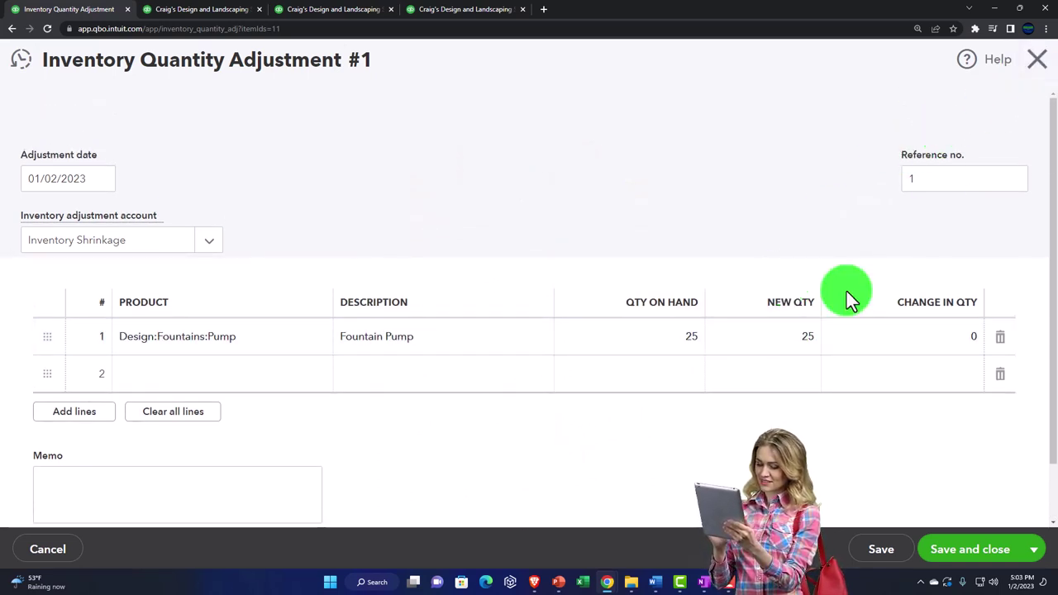
left_click(792, 338)
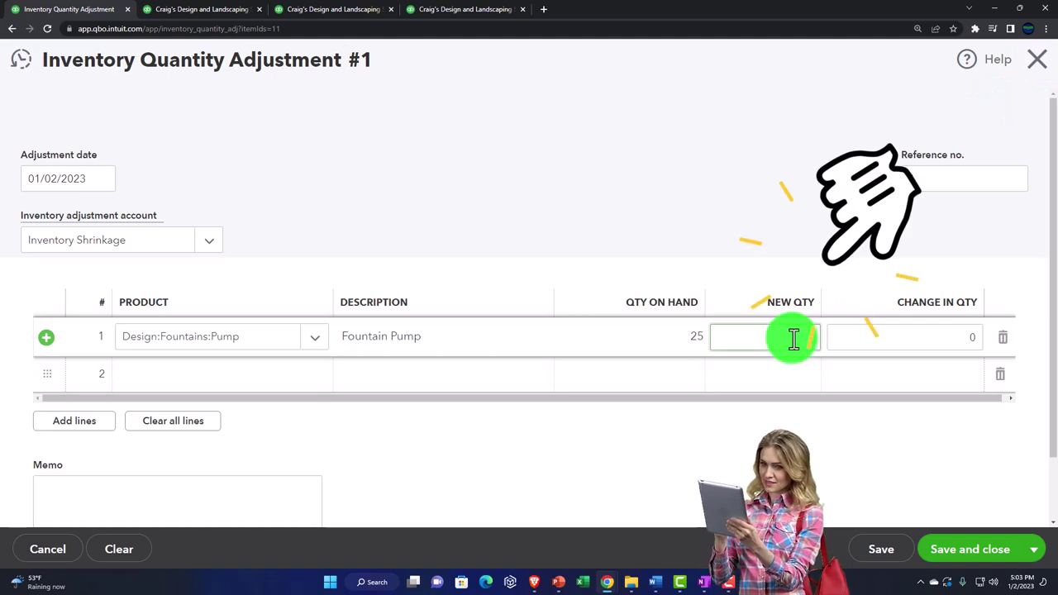
type("18")
key("Tab")
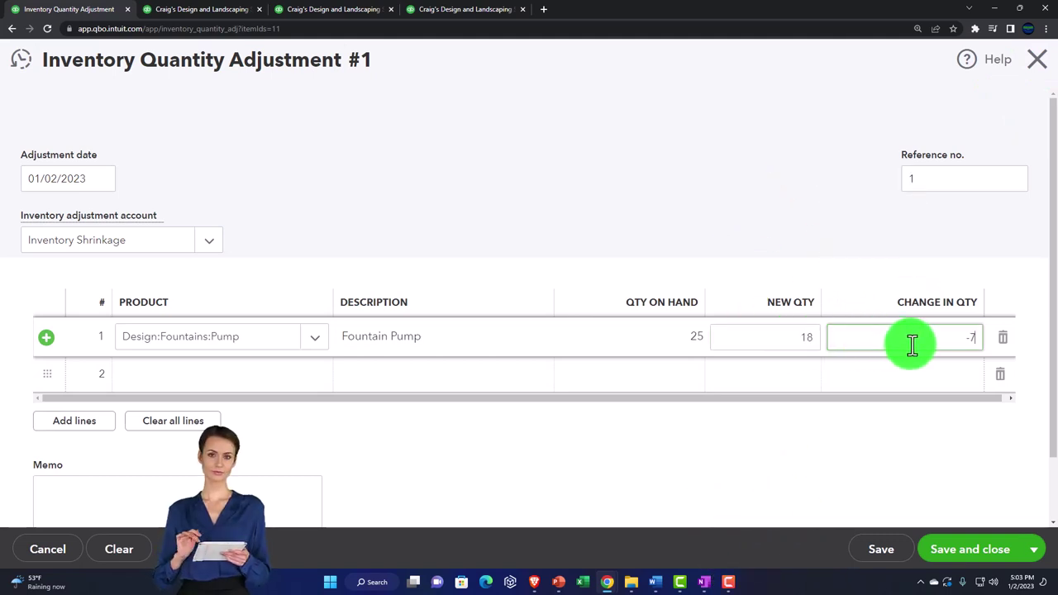
left_click(1041, 74)
left_click(622, 331)
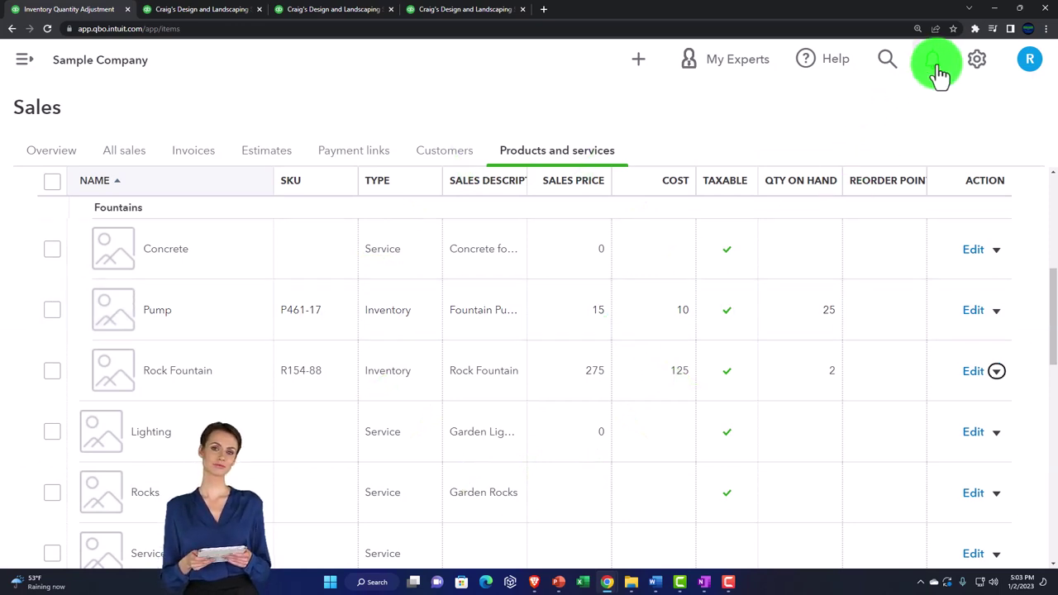
Step: Switch the sample company to Business view and open the Reports page within Business overview
left_click(977, 61)
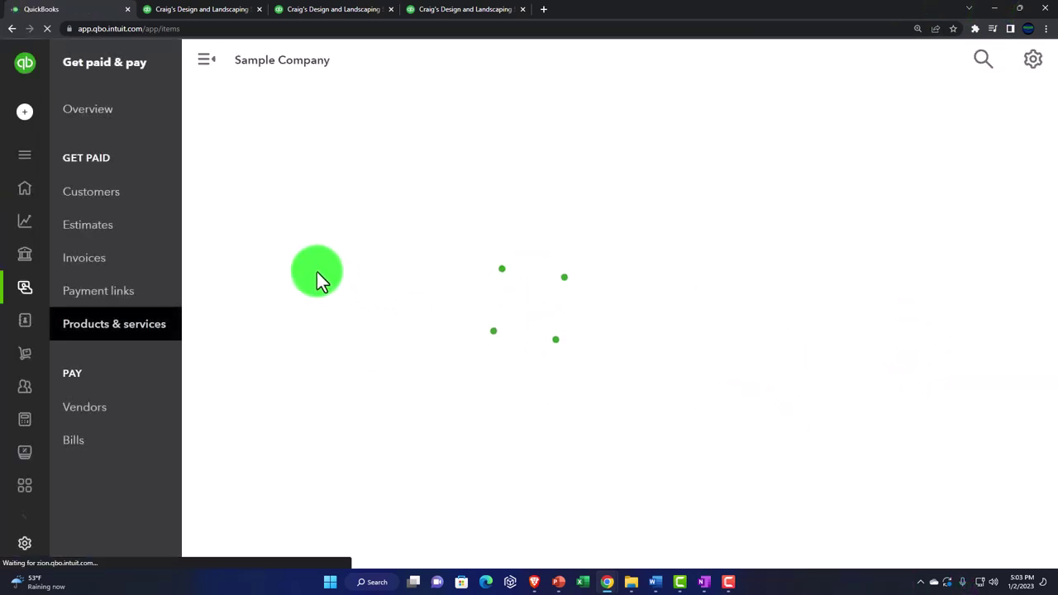
key("ctrl+minus")
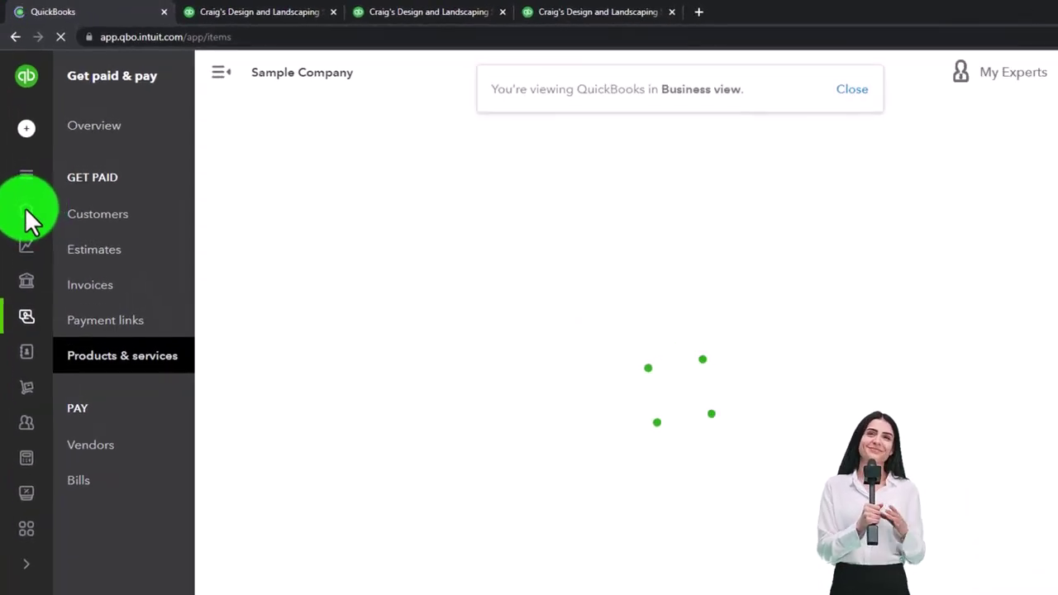
left_click(25, 211)
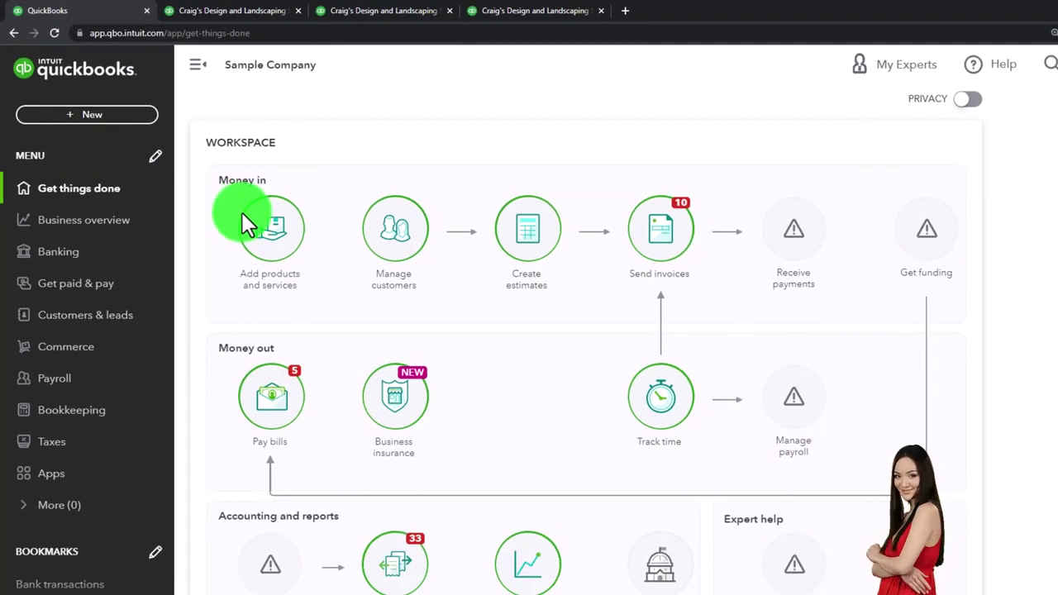
left_click(82, 235)
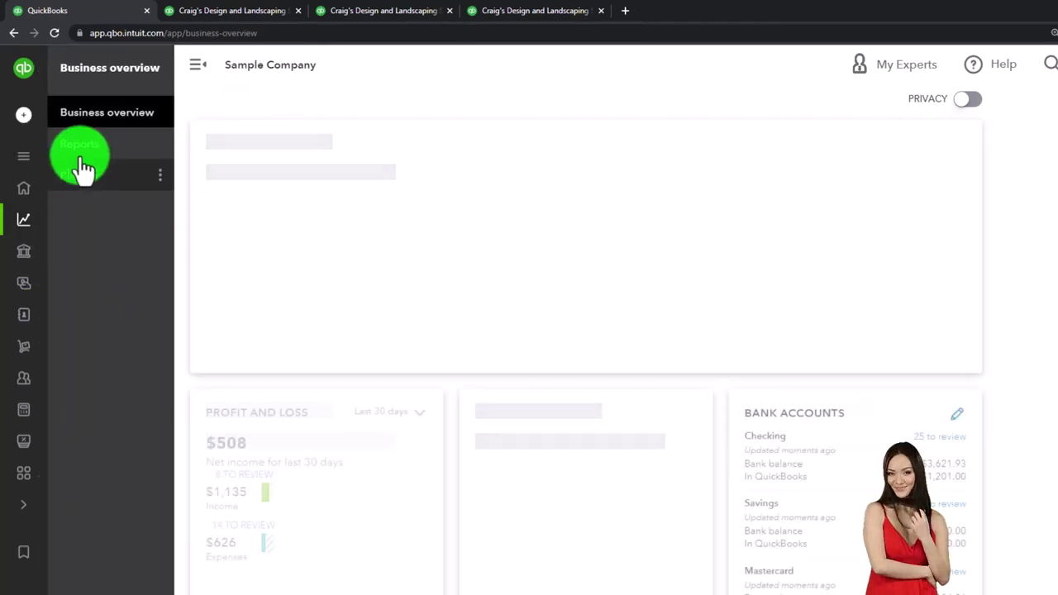
left_click(81, 159)
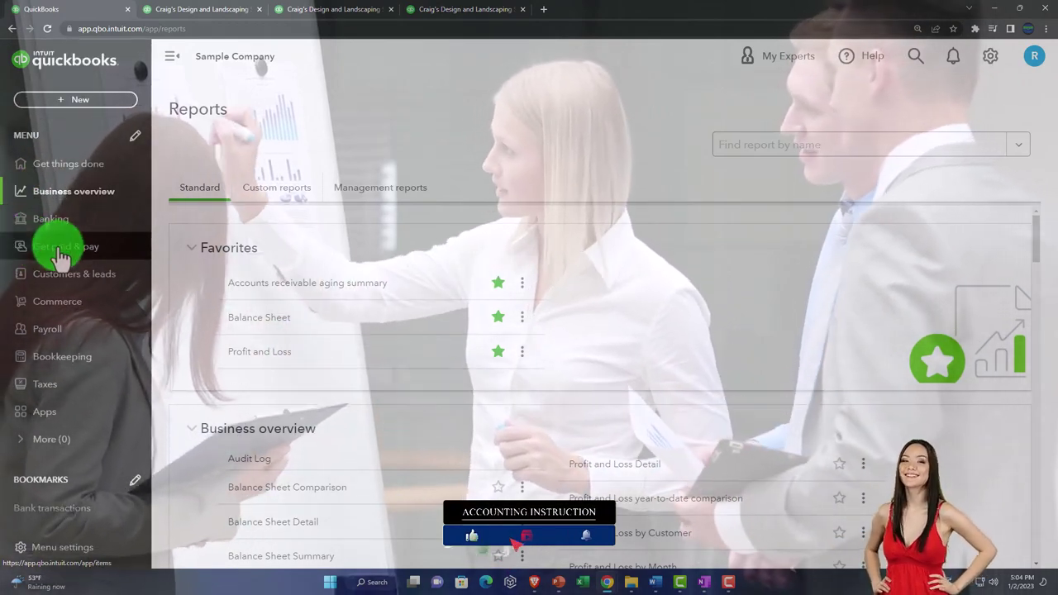
Step: Open the Products & services list within Get paid & pay and look through the Design and Fountains items
left_click(60, 258)
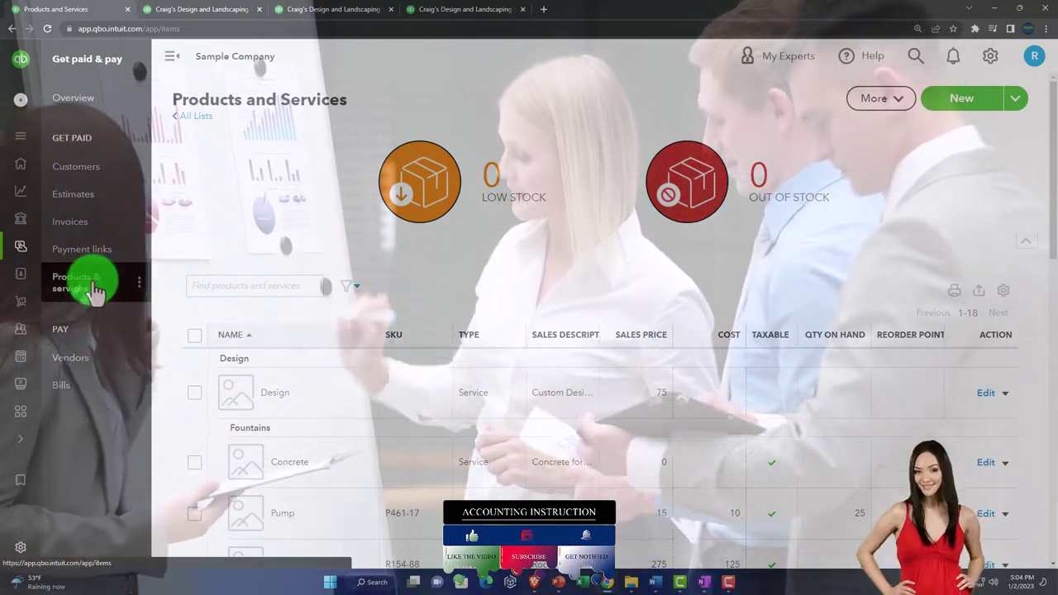
left_click(95, 285)
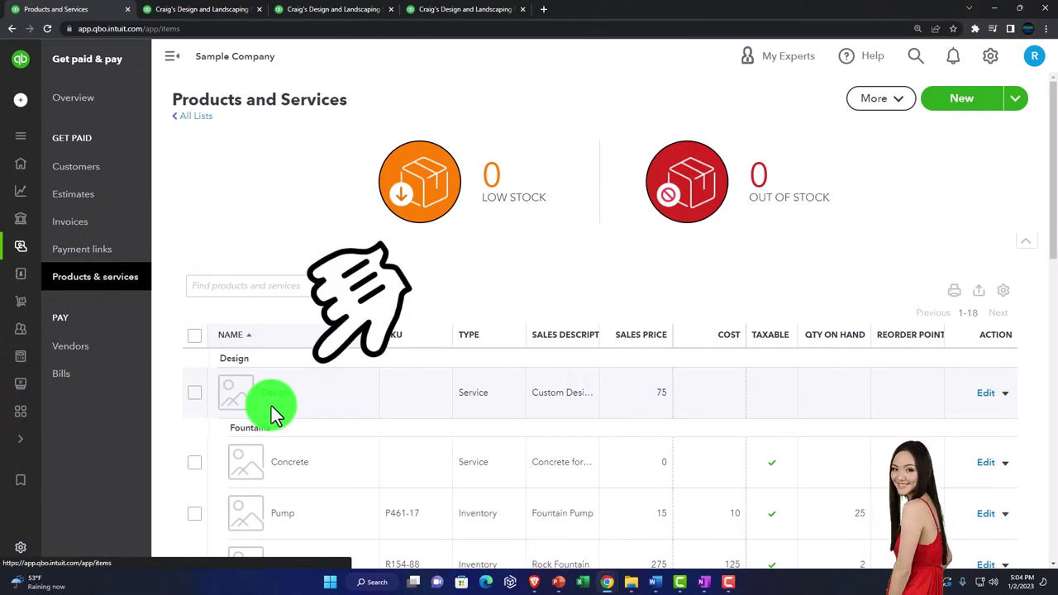
scroll(276, 413, "down", 2)
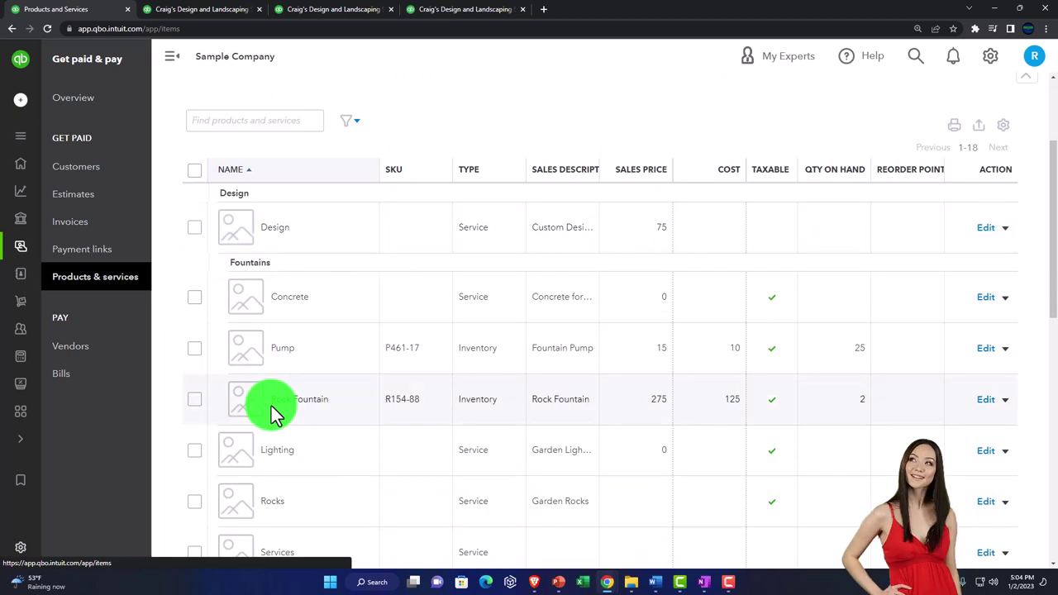